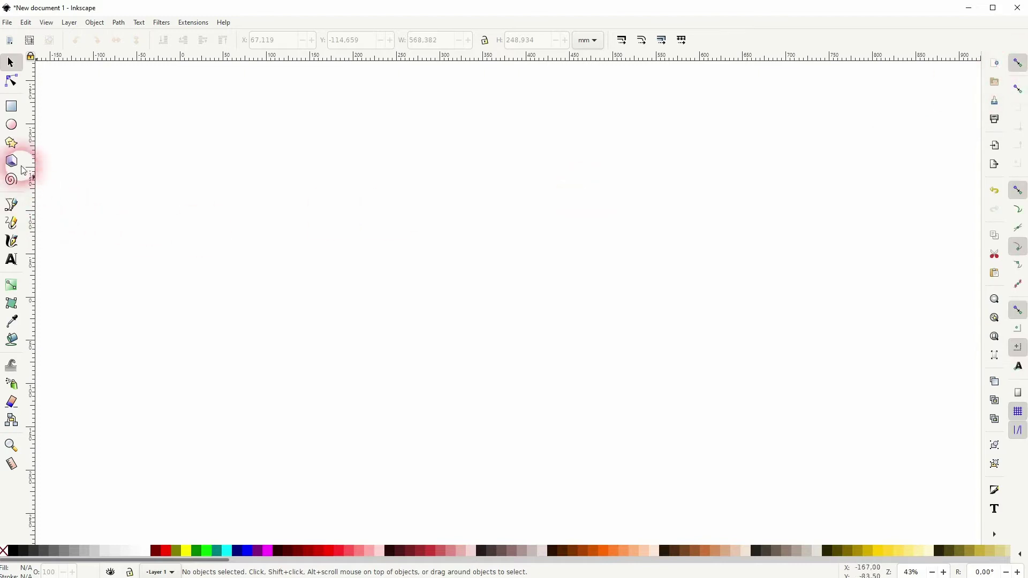
# Step: Draw a large black circle with the Ellipse tool and nudge it into place
pyautogui.click(15, 131)
pyautogui.moveTo(504, 278); pyautogui.dragTo(635, 388)
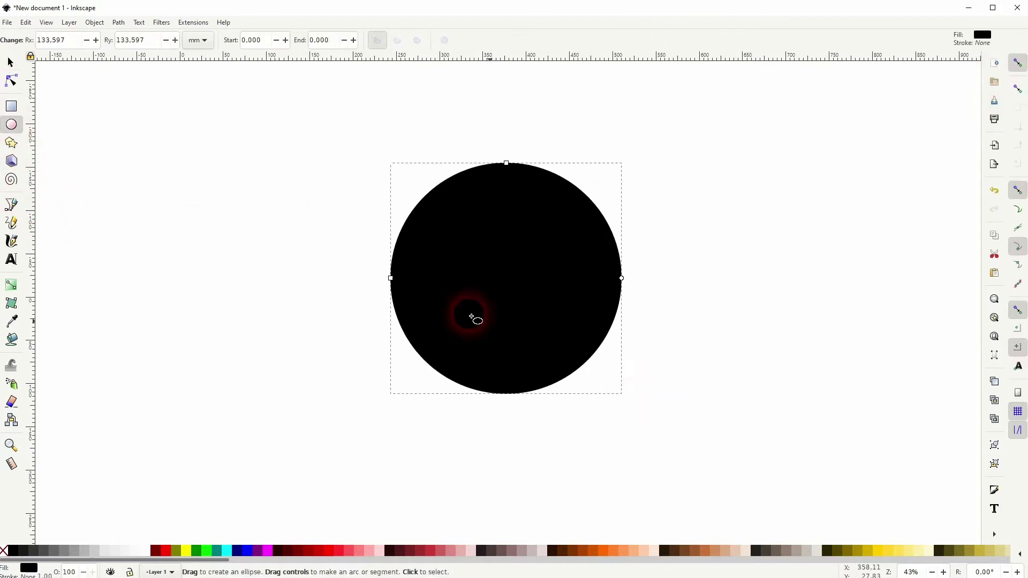
pyautogui.click(12, 66)
pyautogui.moveTo(503, 280); pyautogui.dragTo(479, 290)
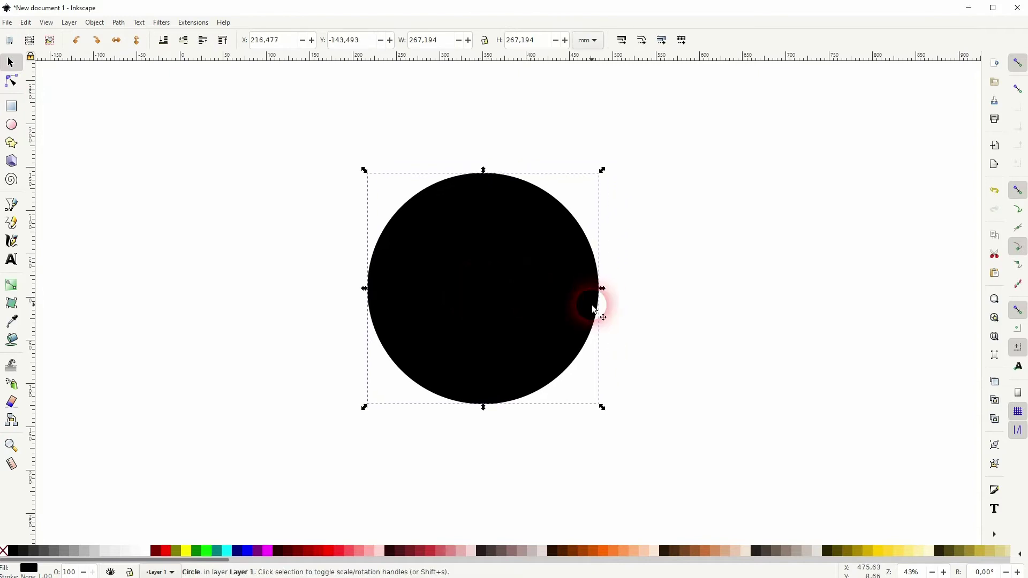
# Step: Inside it, add a smaller white circle and a half-size black circle, forming a thick black ring
pyautogui.click(144, 550)
pyautogui.moveTo(602, 288); pyautogui.dragTo(580, 294)
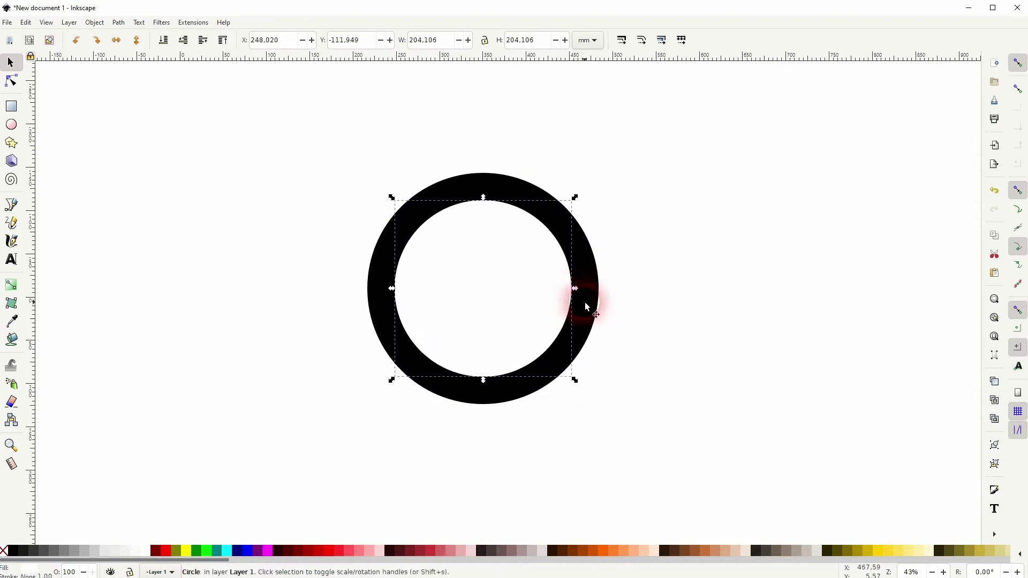
pyautogui.click(15, 552)
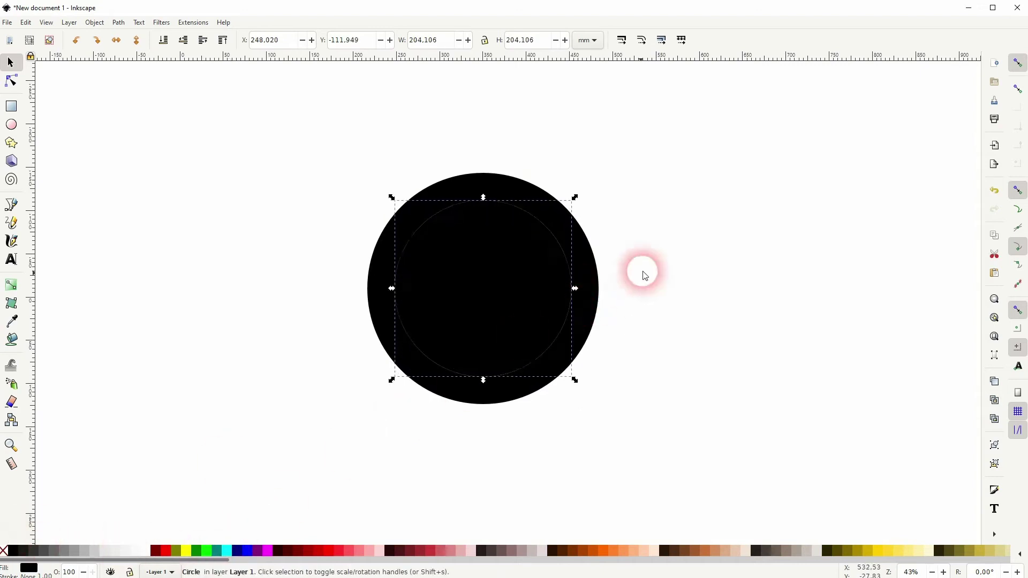
pyautogui.moveTo(576, 290); pyautogui.dragTo(535, 296)
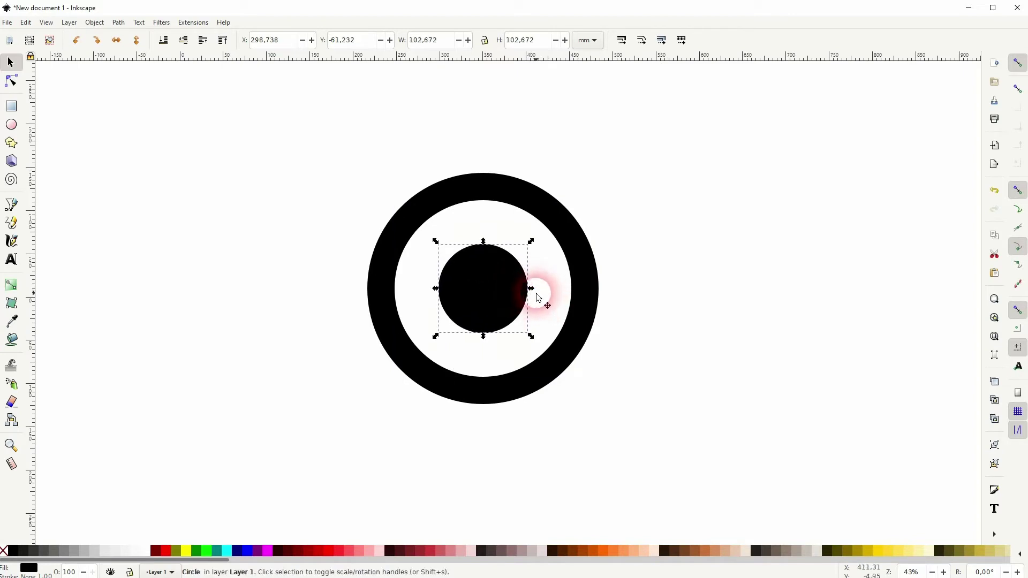
# Step: Fill the smallest circle white and shrink it to a 44.813 mm highlight at the pupil's upper right
pyautogui.click(143, 551)
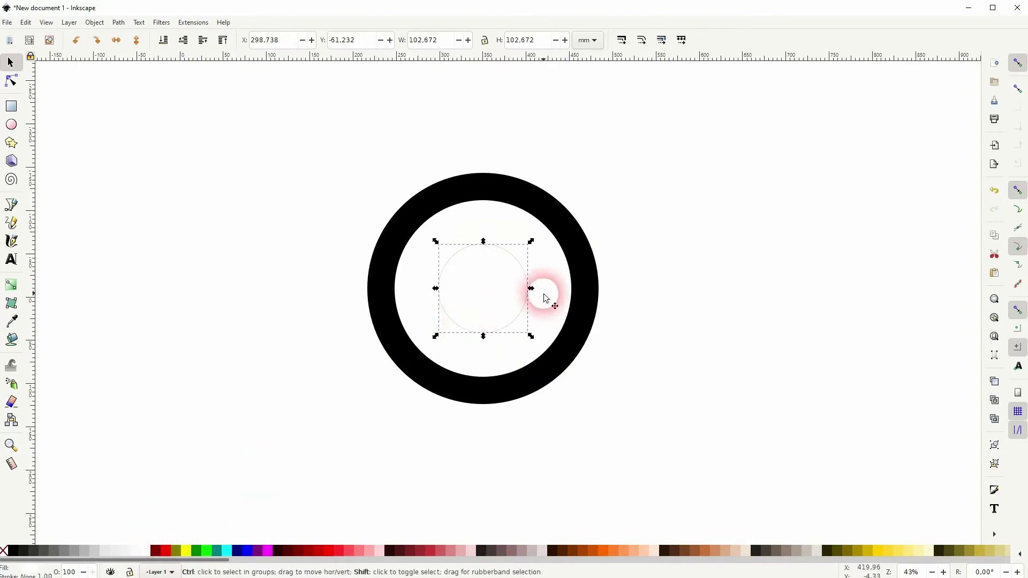
pyautogui.moveTo(533, 289); pyautogui.dragTo(535, 207)
pyautogui.click(482, 287)
pyautogui.scroll(3, 480, 298)
pyautogui.moveTo(467, 292); pyautogui.dragTo(483, 283)
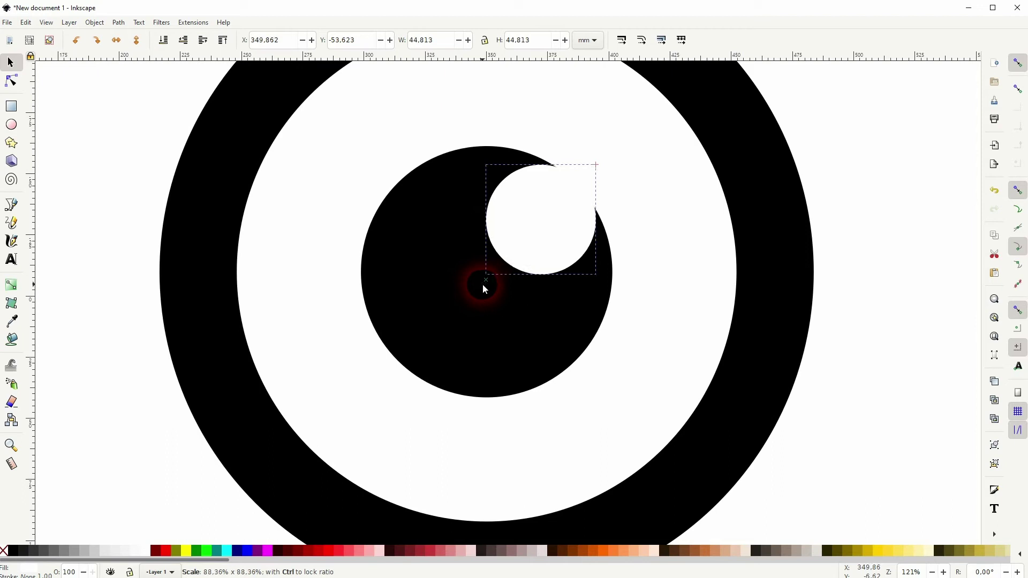
pyautogui.click(882, 356)
pyautogui.scroll(-2, 874, 356)
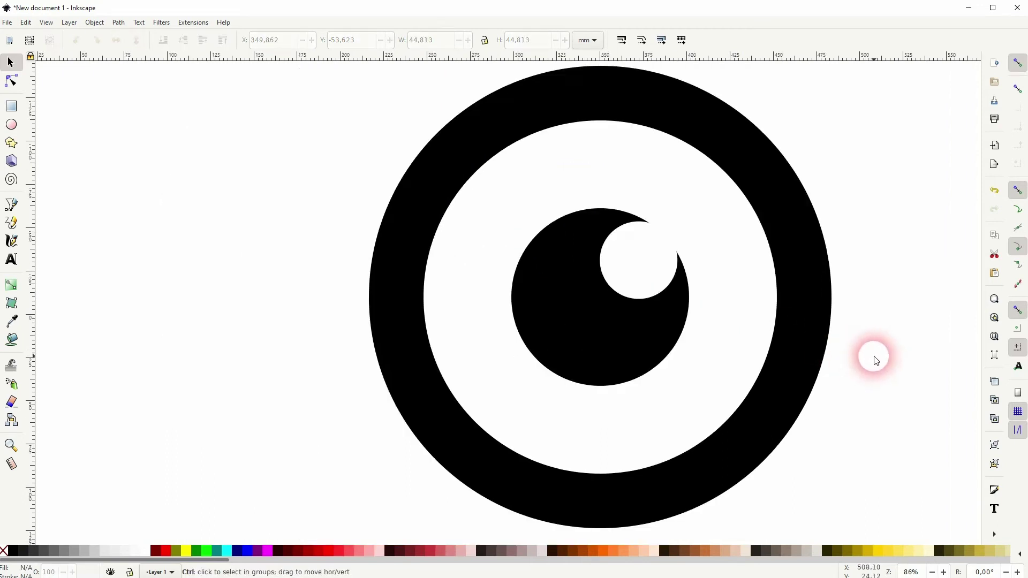
# Step: Select all four circles and group them into one eye object
pyautogui.hotkey('ctrl', 'a')
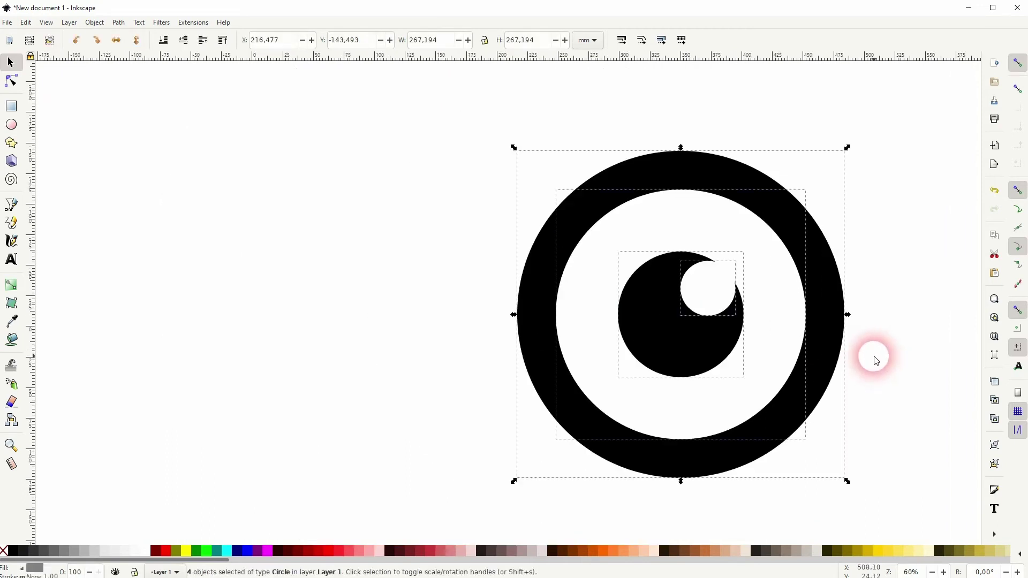
pyautogui.hotkey('ctrl', 'g')
pyautogui.hscroll(5, 753, 342)
pyautogui.scroll(-1, 751, 344)
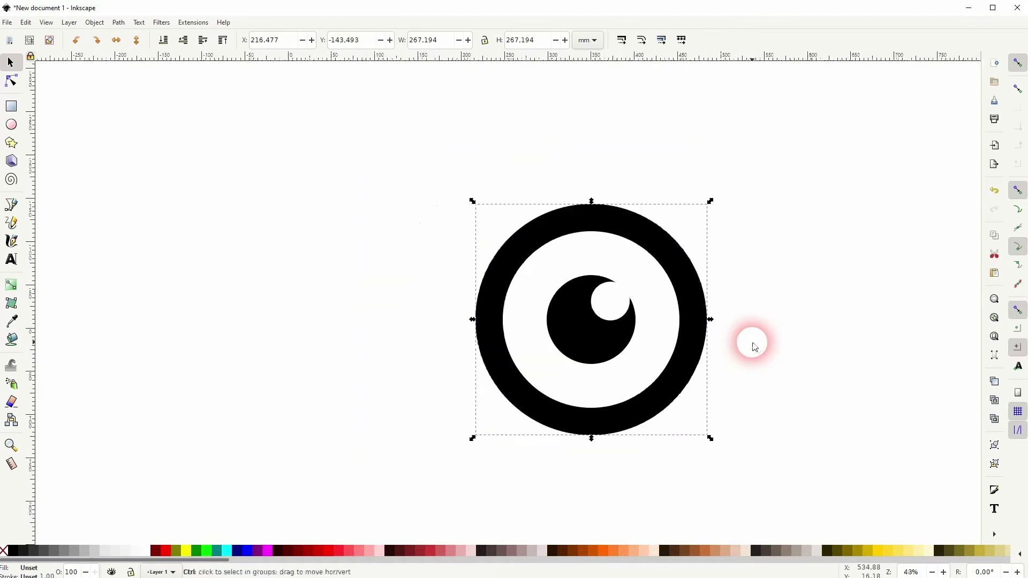
pyautogui.hscroll(5, 750, 340)
pyautogui.click(714, 320)
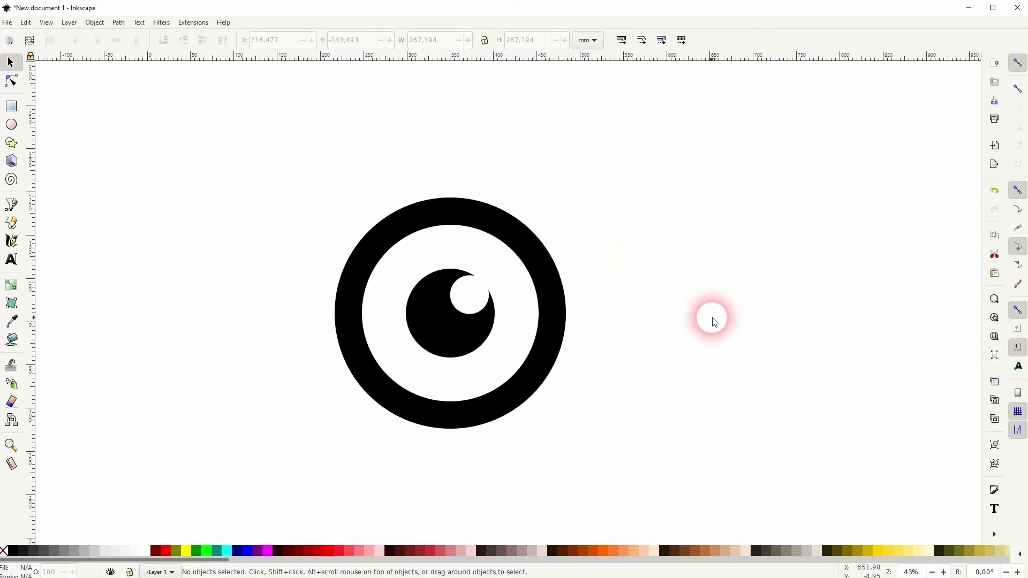
# Step: Draw a wide pink ellipse from the eye's centre and send it behind the circles
pyautogui.click(12, 124)
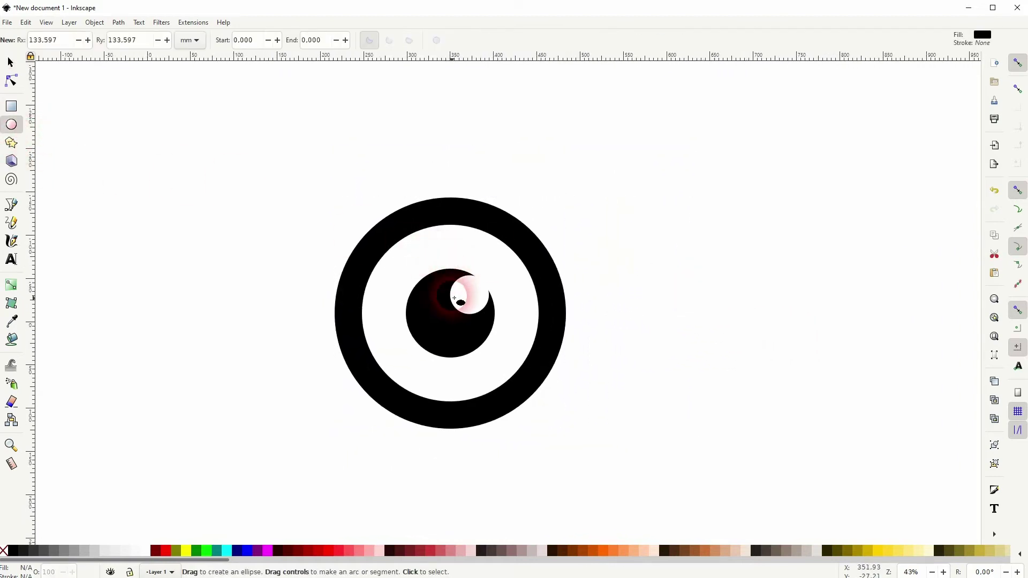
pyautogui.moveTo(454, 316); pyautogui.dragTo(679, 484)
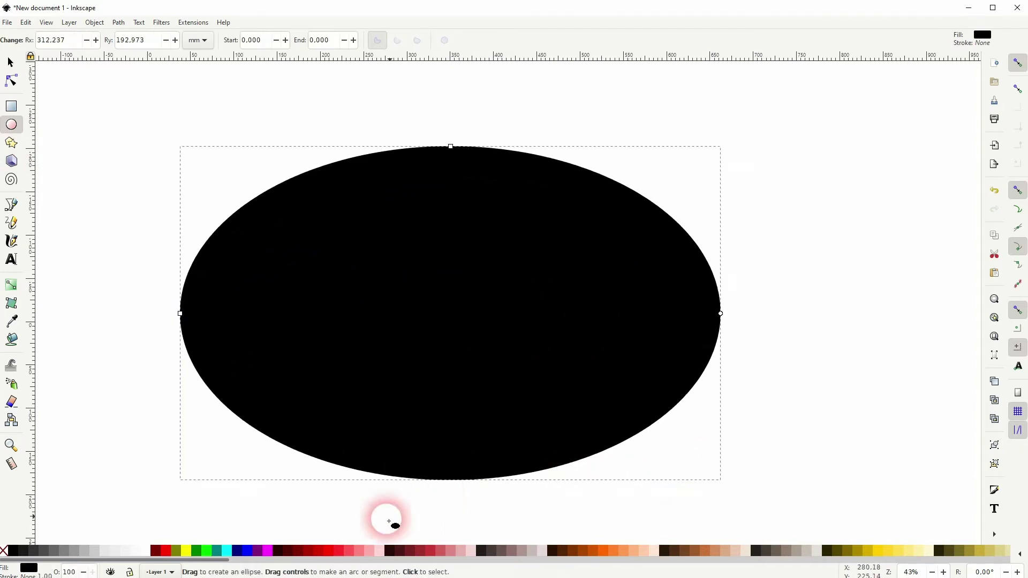
pyautogui.click(377, 550)
pyautogui.click(11, 63)
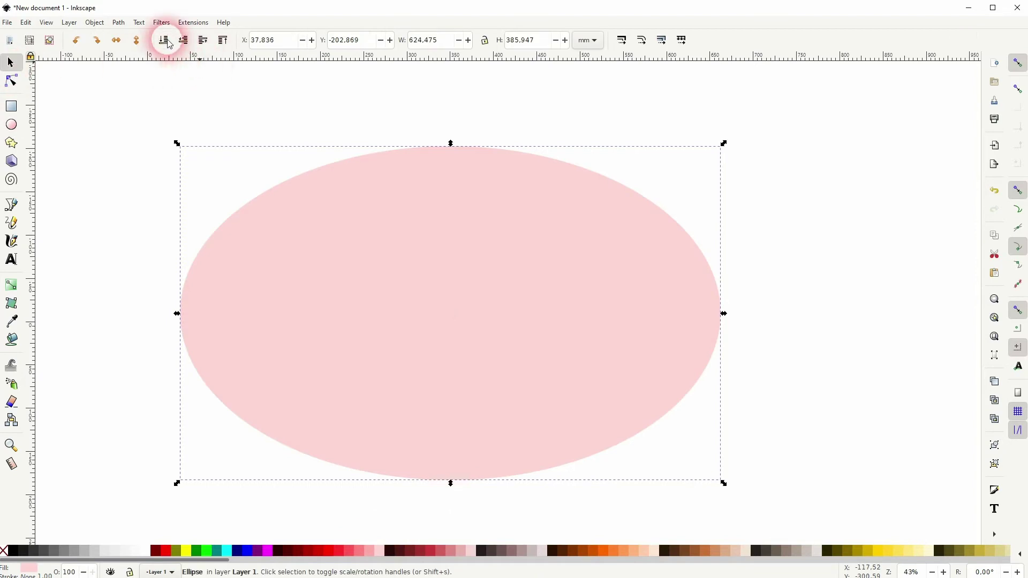
pyautogui.click(164, 40)
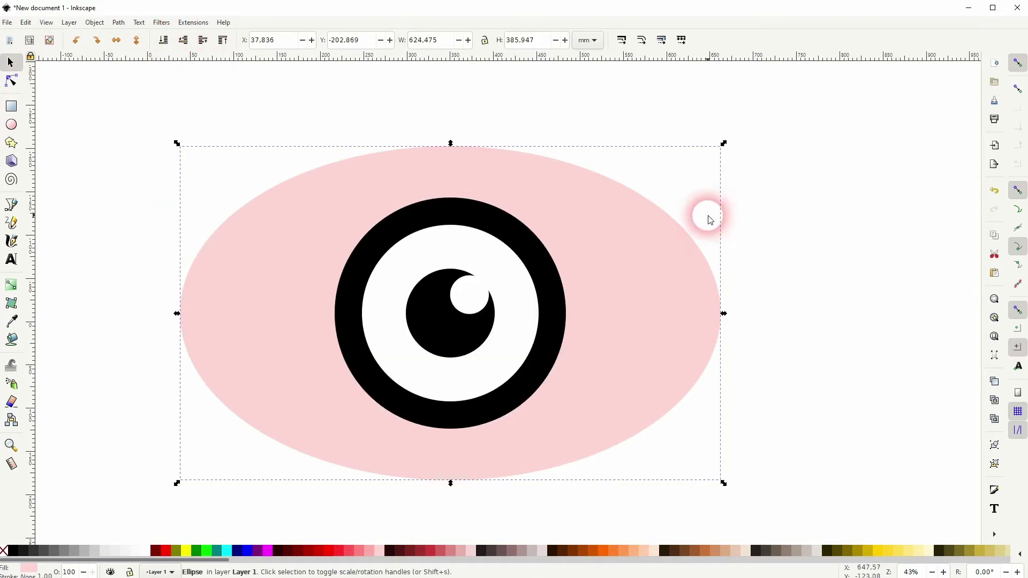
# Step: Give the ellipse a thin black outline and white fill, and squash it to 282.038 mm tall
pyautogui.keyDown('shift'); pyautogui.click(11, 553); pyautogui.keyUp('shift')
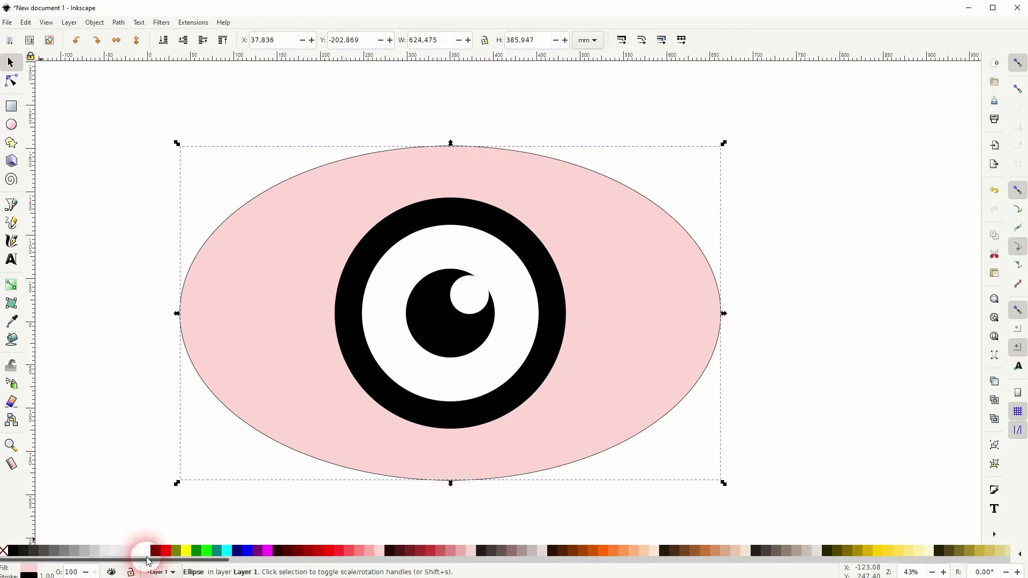
pyautogui.click(146, 553)
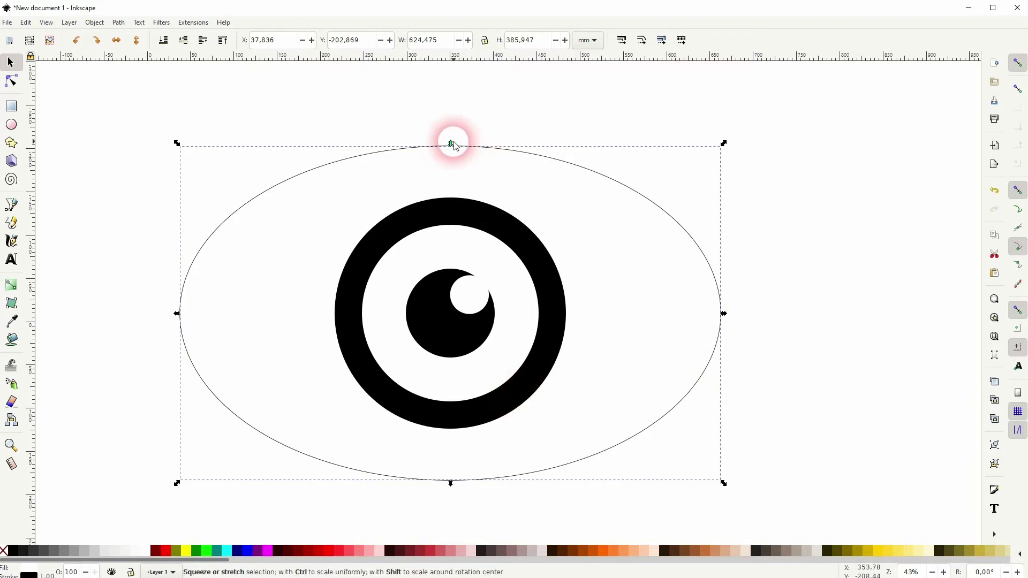
pyautogui.moveTo(453, 145); pyautogui.dragTo(461, 191)
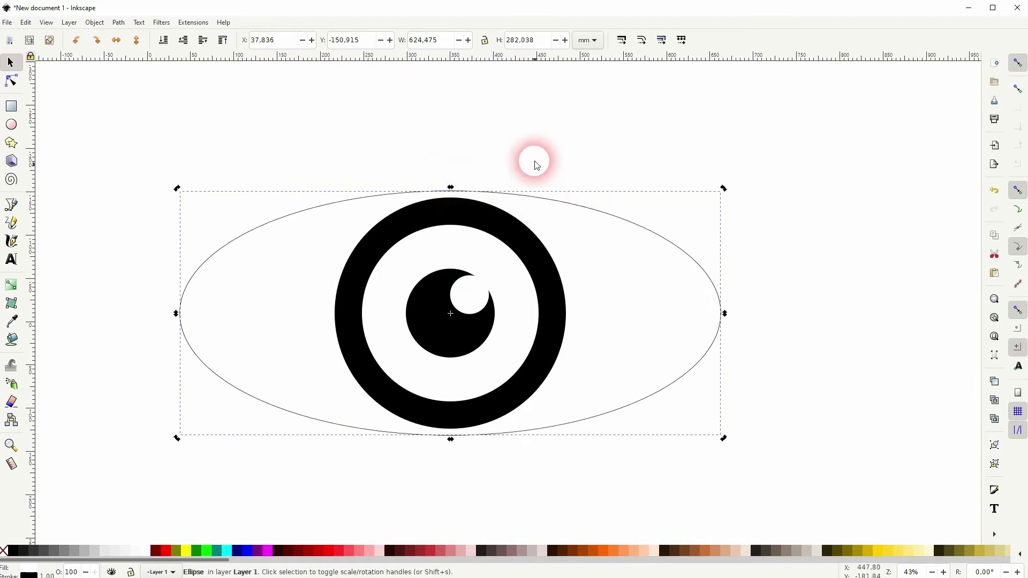
pyautogui.click(474, 172)
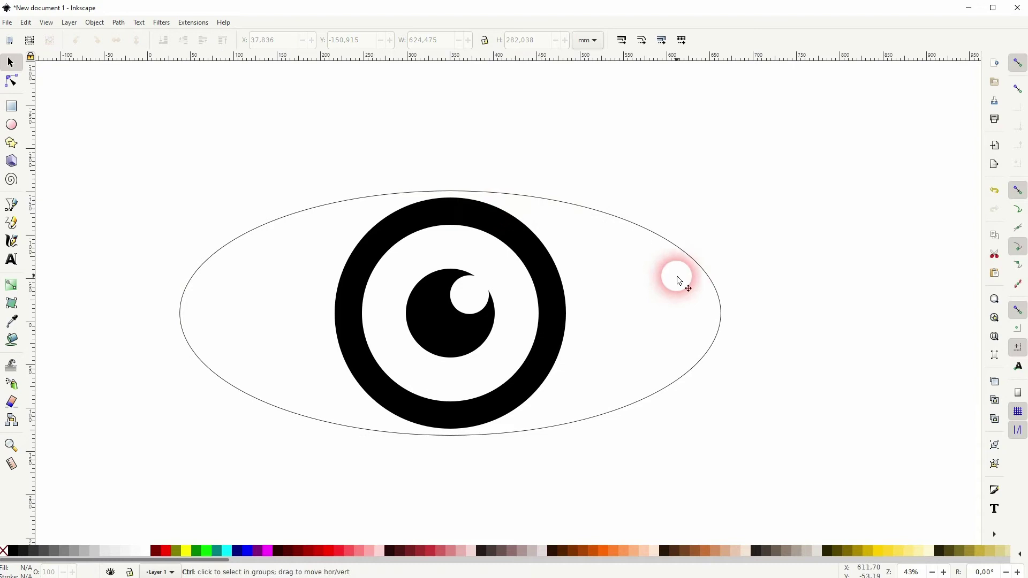
# Step: Undo the squash, move the ellipse down, and place a duplicate about 106 mm higher behind the eye
pyautogui.hotkey('ctrl', 'z')
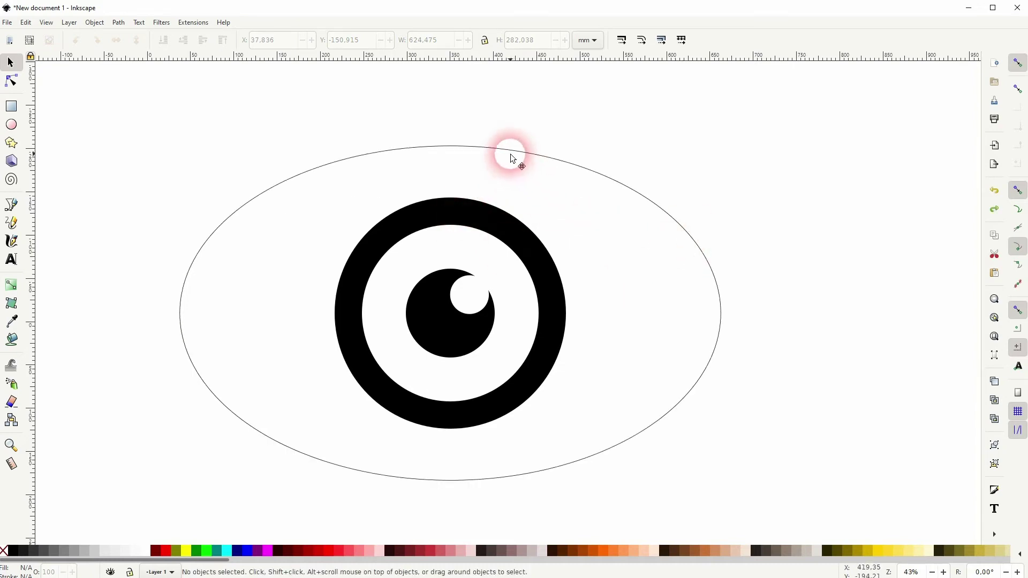
pyautogui.moveTo(511, 158); pyautogui.dragTo(513, 204)
pyautogui.scroll(-1, 515, 208)
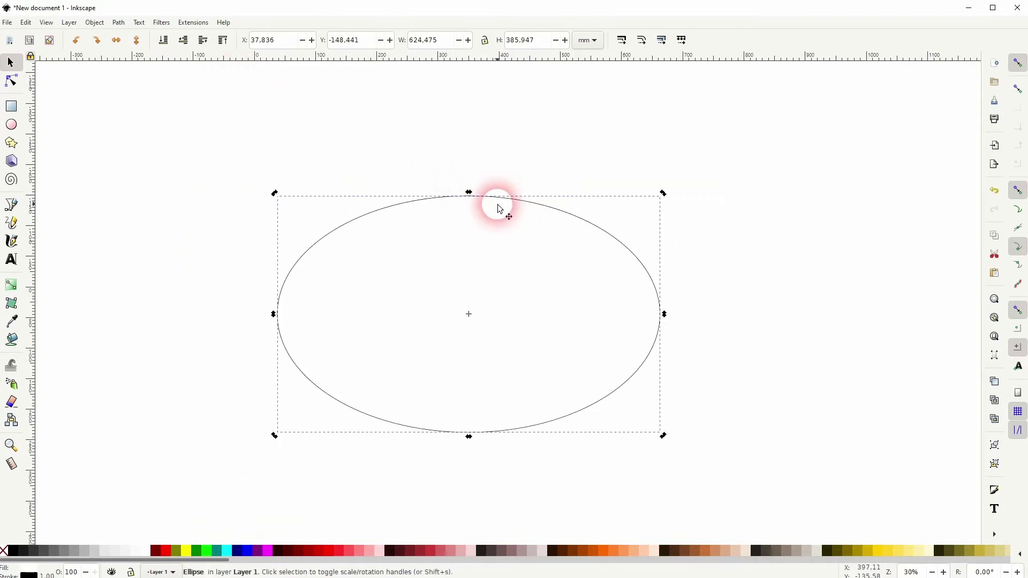
pyautogui.hotkey('ctrl', 'd')
pyautogui.moveTo(499, 204); pyautogui.dragTo(494, 130)
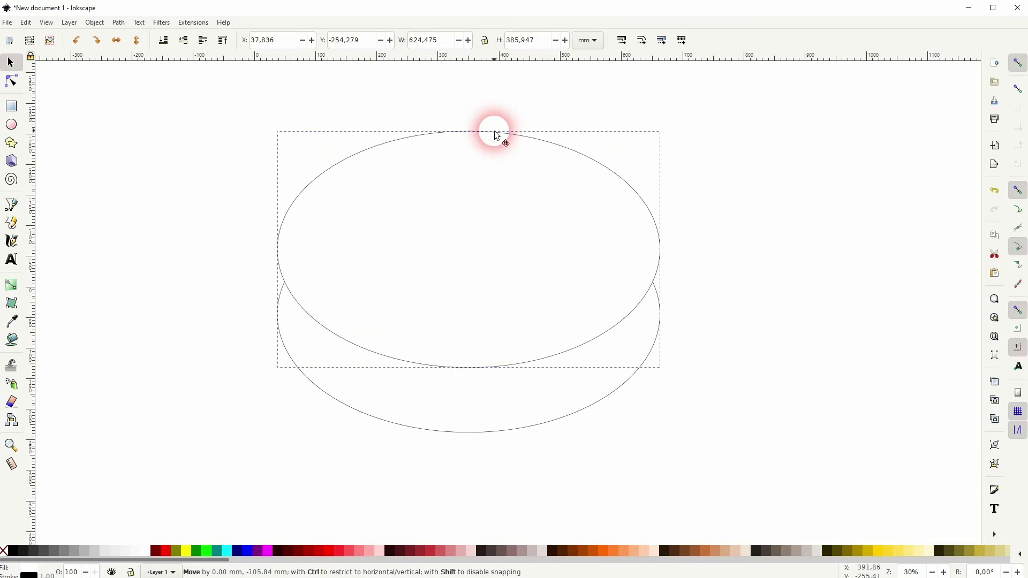
pyautogui.click(164, 40)
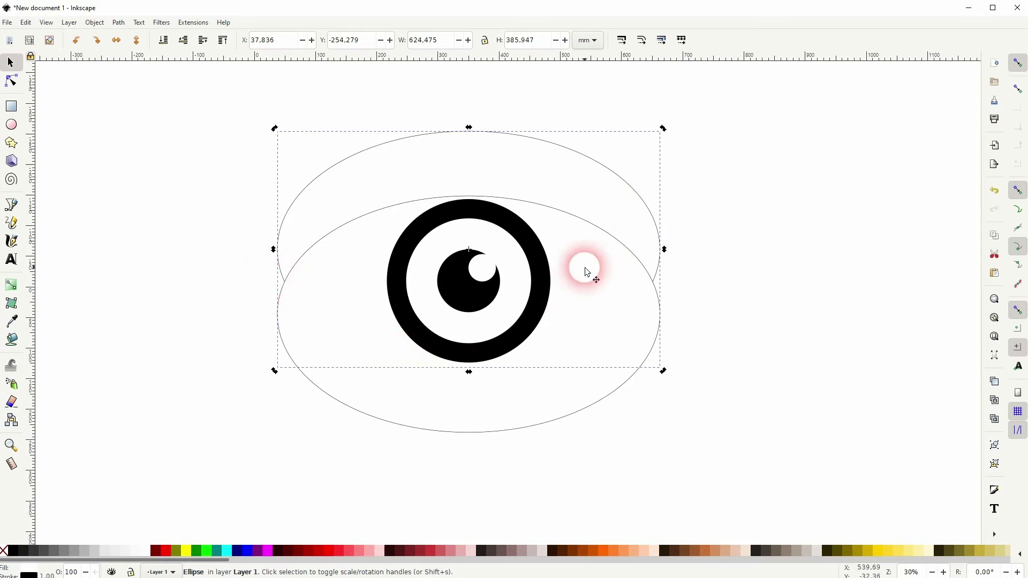
# Step: Remove the fill from both overlapping ellipses
pyautogui.keyDown('shift'); pyautogui.click(620, 305); pyautogui.keyUp('shift')
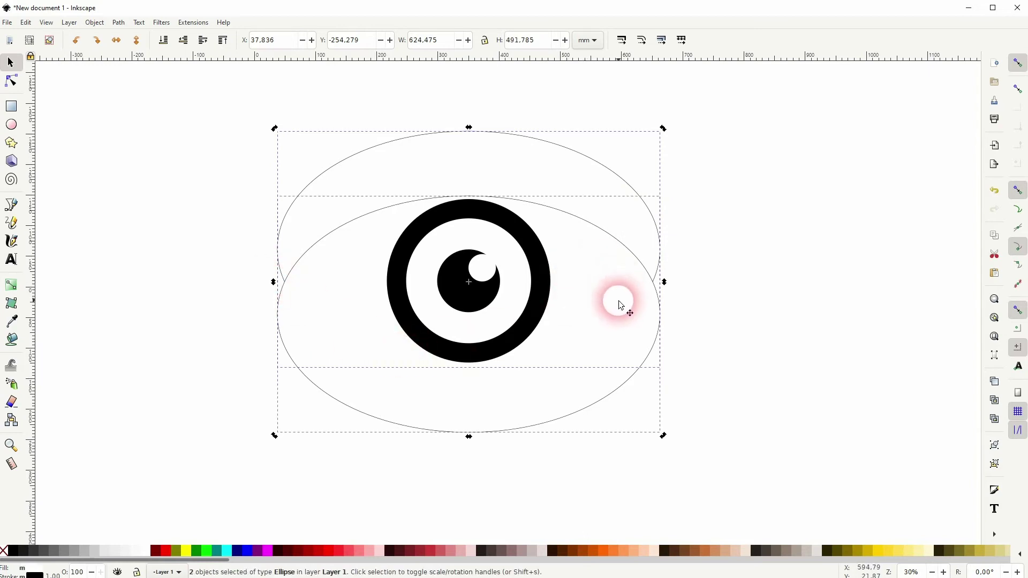
pyautogui.click(4, 551)
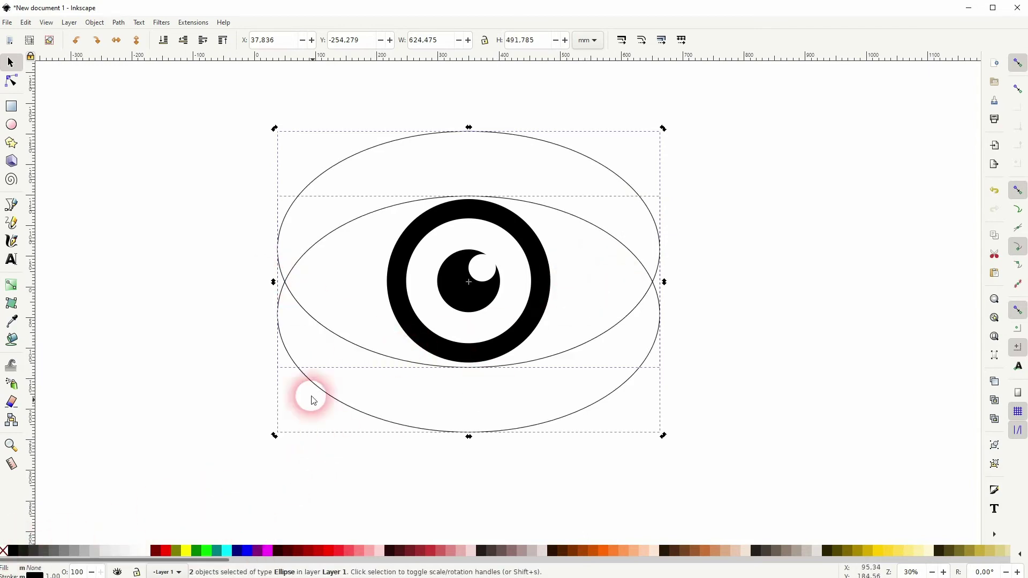
pyautogui.click(695, 282)
# Step: Widen the upper ellipse to 767.925 mm, delete the lower one, and place a wide copy lower down
pyautogui.click(624, 181)
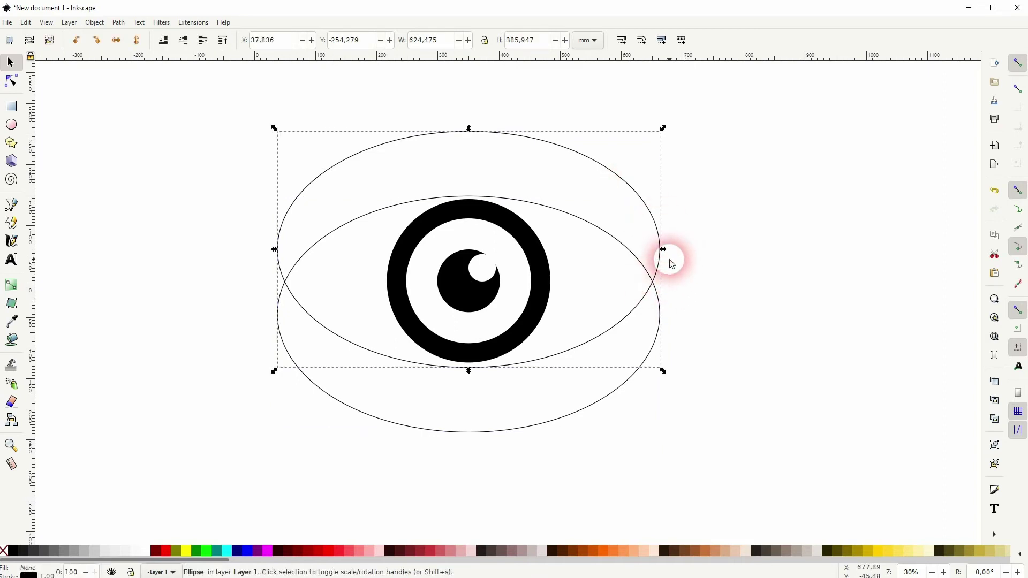
pyautogui.moveTo(664, 250); pyautogui.dragTo(707, 249)
pyautogui.click(589, 405)
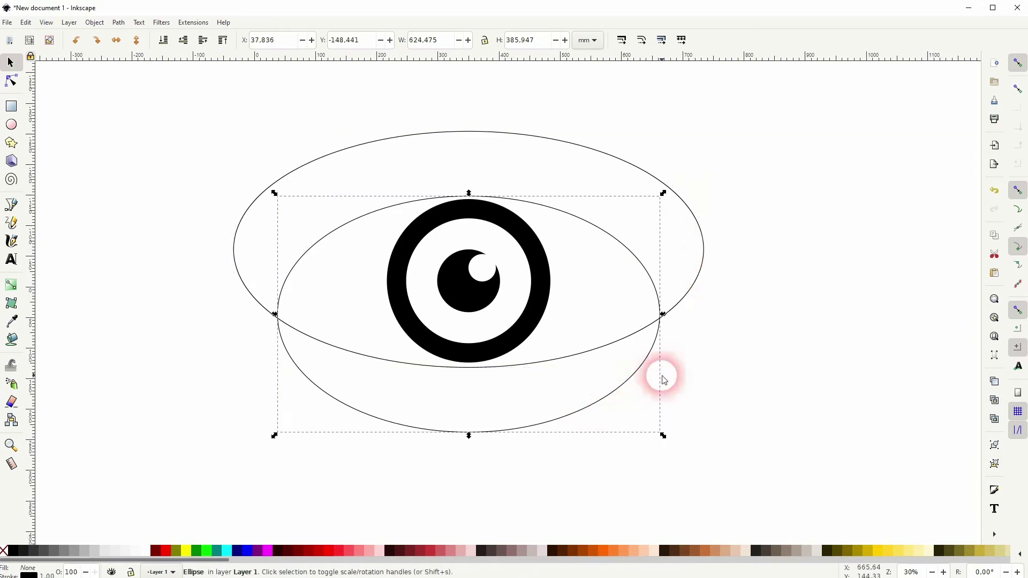
pyautogui.press('Delete')
pyautogui.click(708, 245)
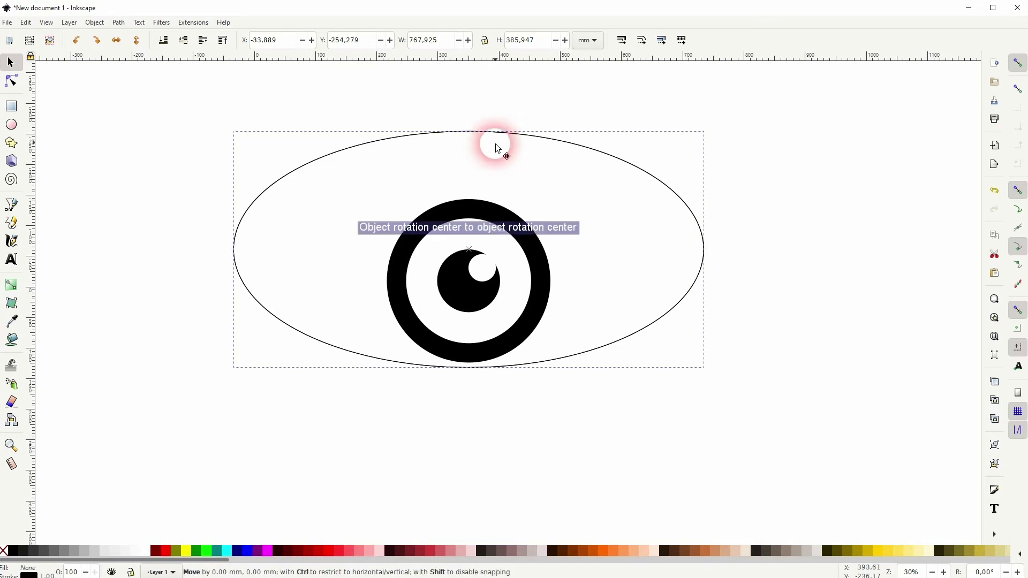
pyautogui.moveTo(493, 143); pyautogui.dragTo(494, 205)
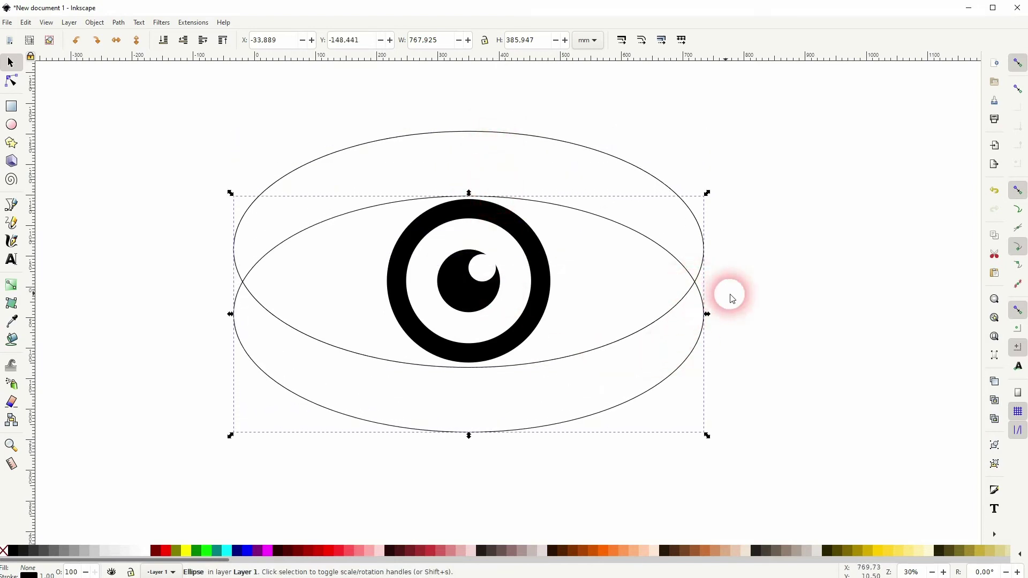
# Step: Undo the move and widening, then fill both 624.475 mm ellipses white
pyautogui.hotkey('ctrl', 'z')
pyautogui.click(769, 311)
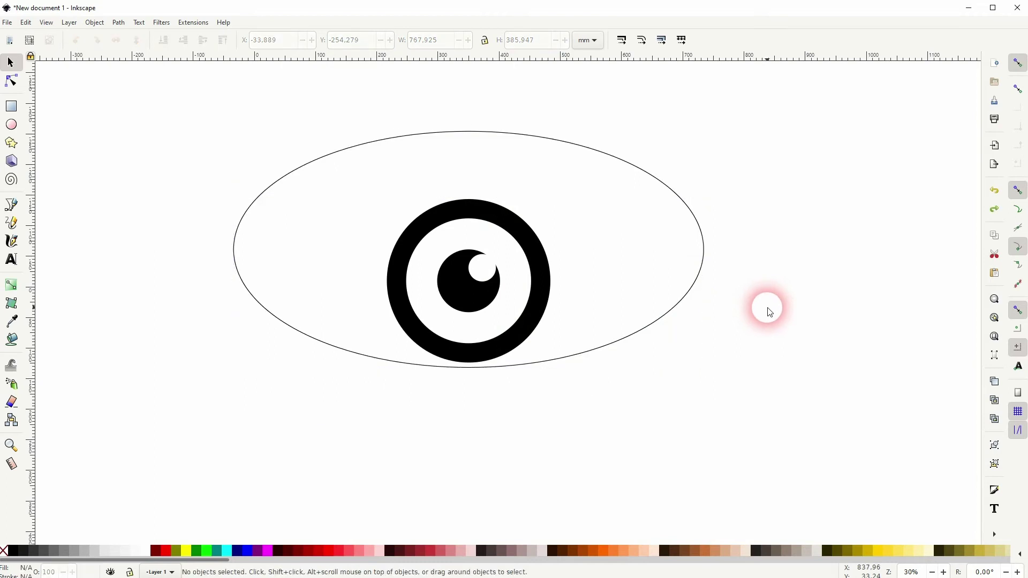
pyautogui.hotkey('ctrl', 'z')
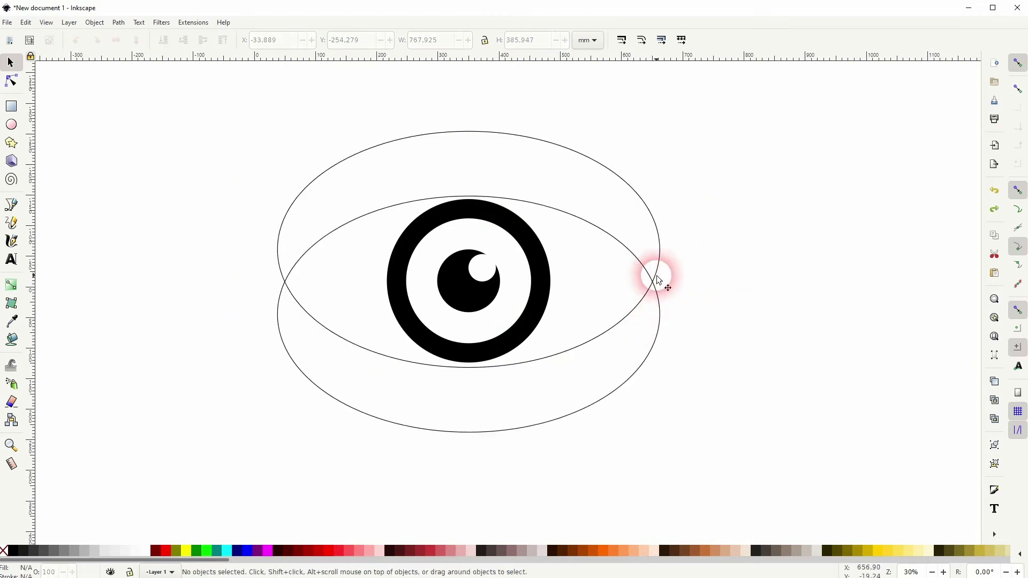
pyautogui.click(646, 364)
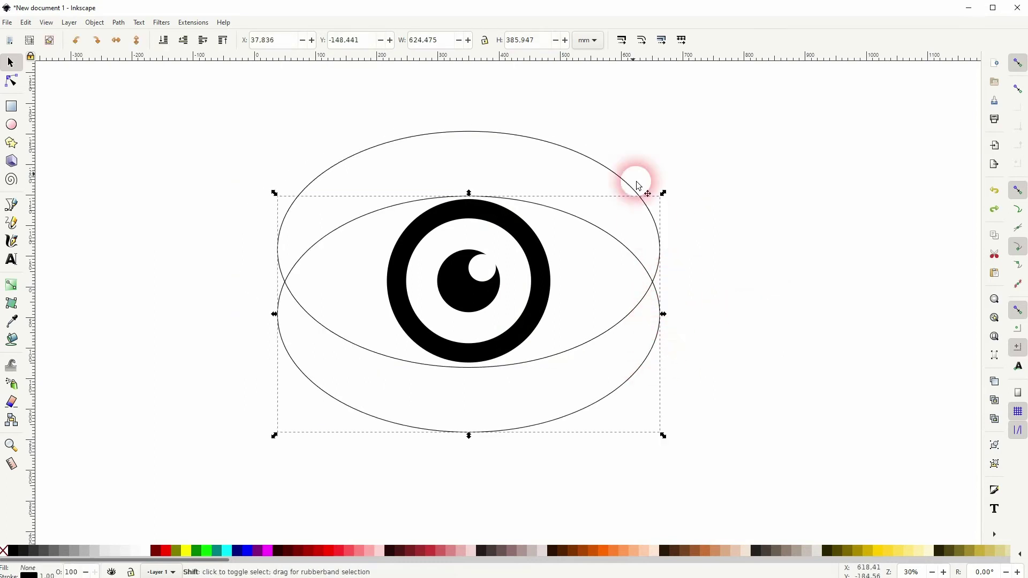
pyautogui.keyDown('shift'); pyautogui.click(593, 163); pyautogui.keyUp('shift')
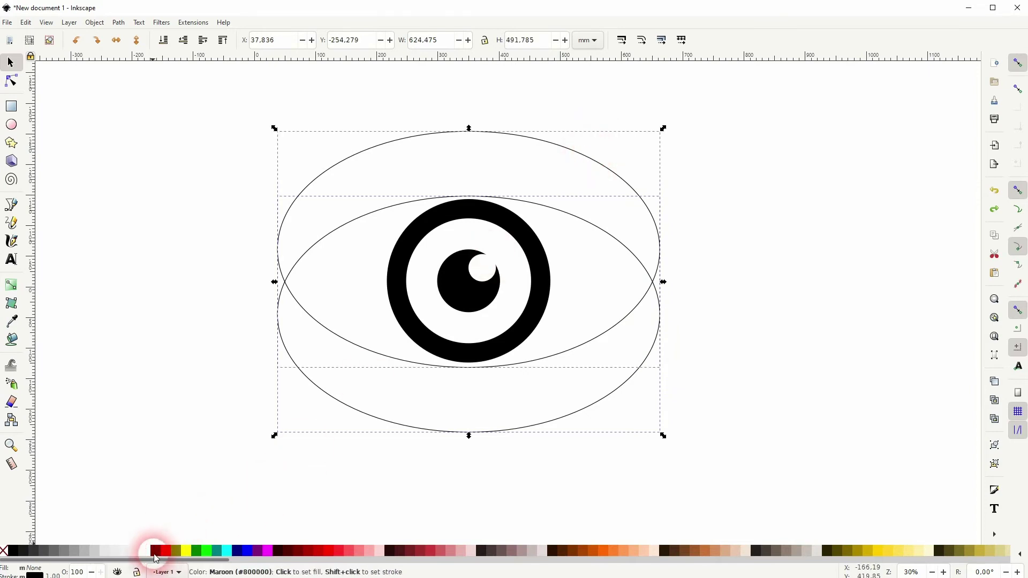
pyautogui.click(155, 553)
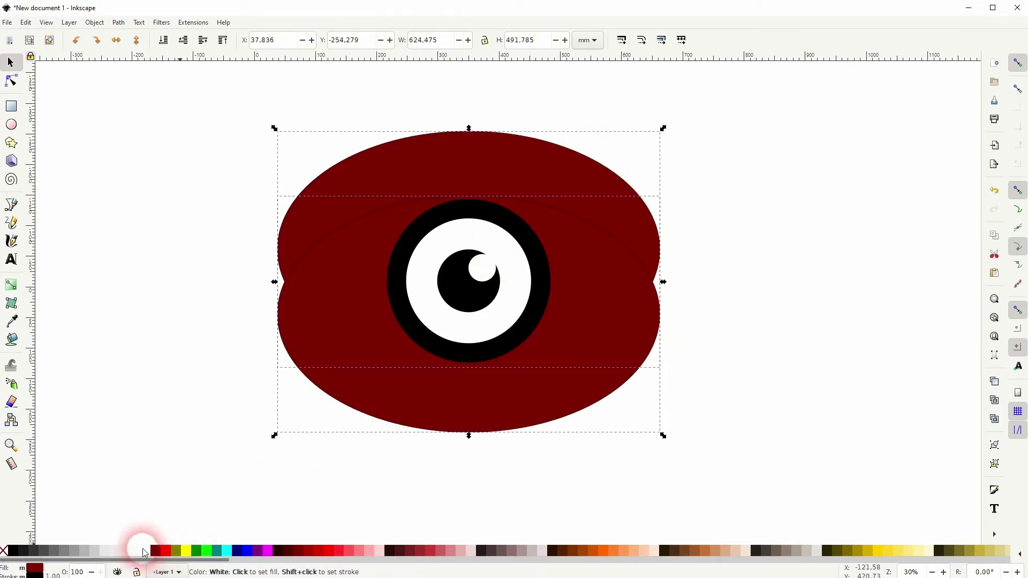
pyautogui.click(144, 551)
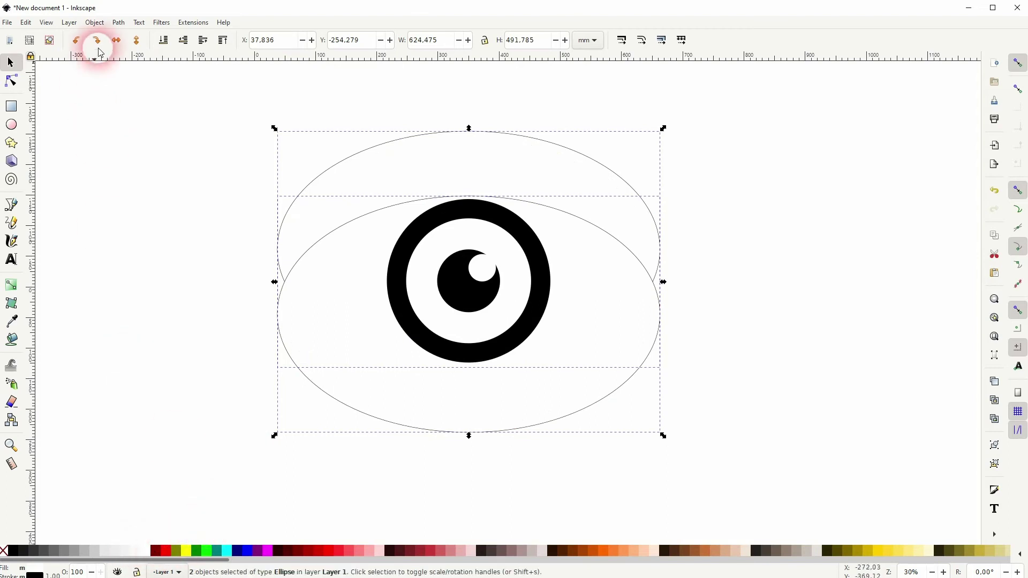
pyautogui.click(120, 22)
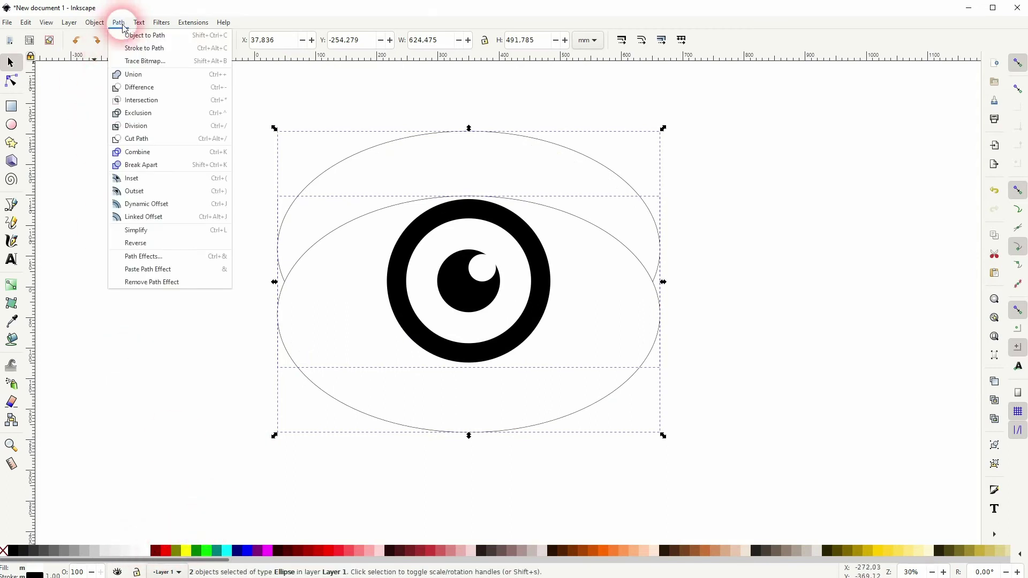
# Step: Intersect the two ellipses into a 600.534 × 280.108 mm almond-shaped path
pyautogui.click(133, 101)
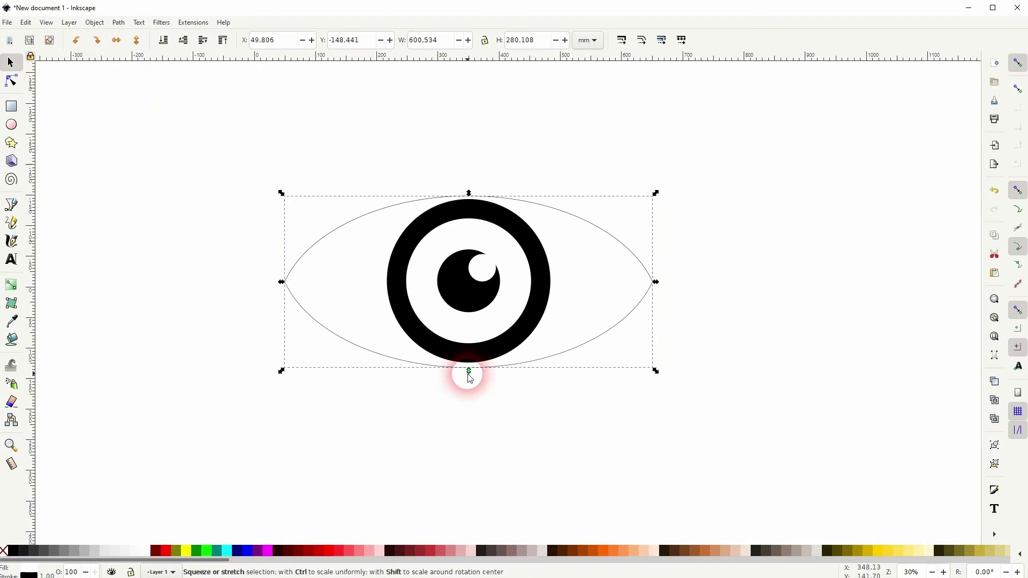
pyautogui.click(119, 34)
pyautogui.click(94, 22)
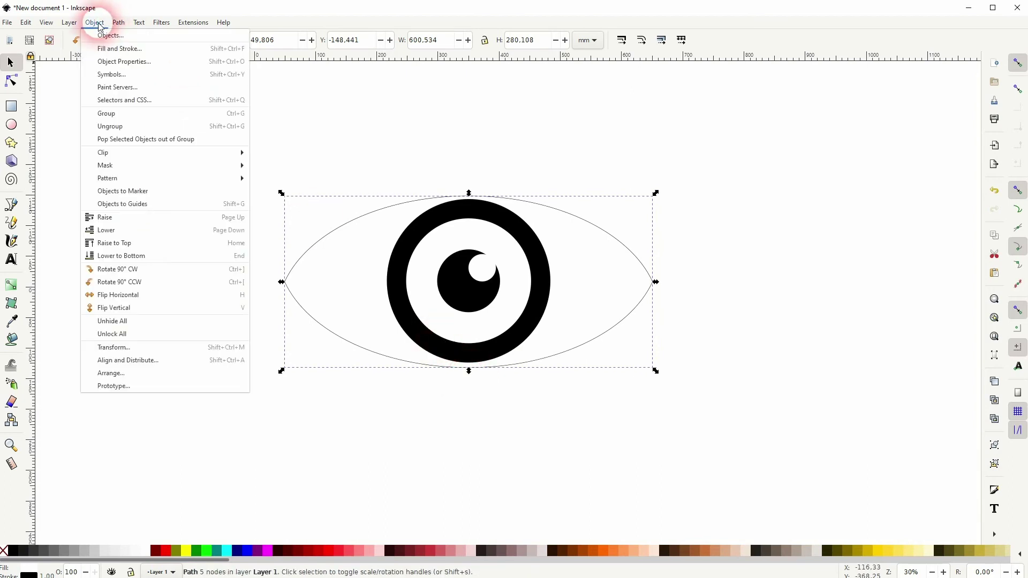
pyautogui.click(111, 46)
# Step: Set the almond outline's stroke width to 50 mm
pyautogui.click(532, 202)
pyautogui.click(836, 137)
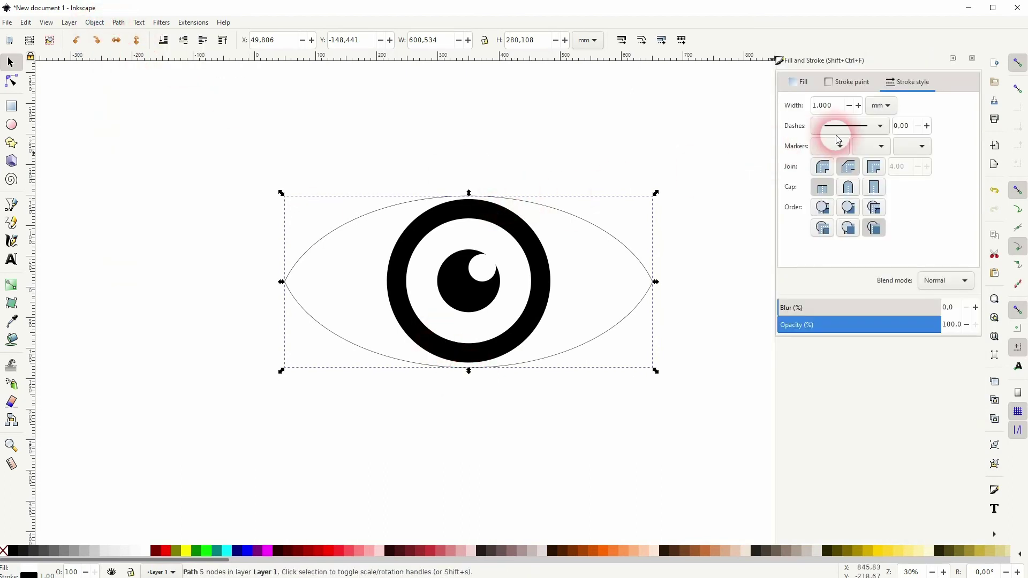
pyautogui.moveTo(842, 109); pyautogui.dragTo(789, 112)
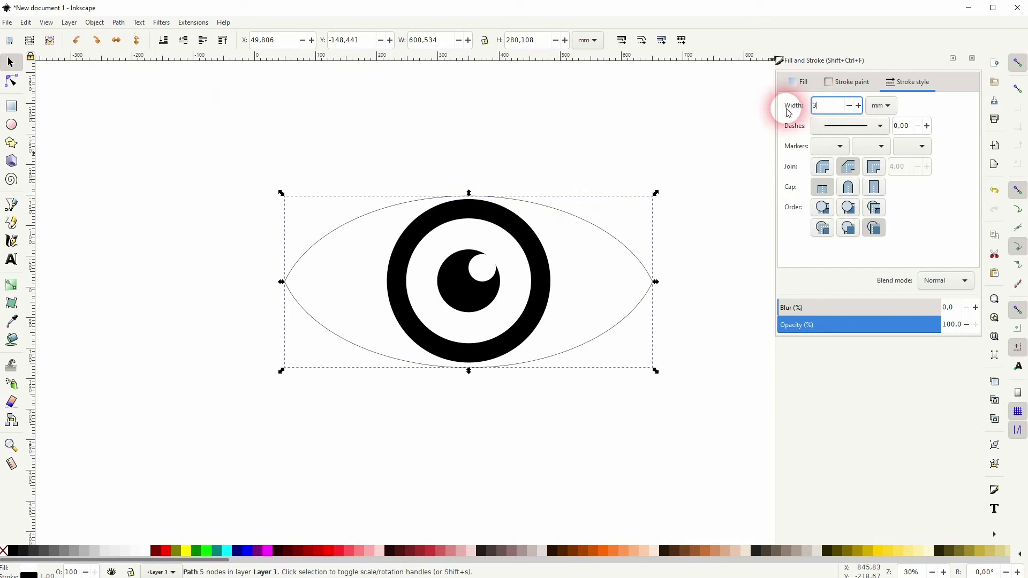
pyautogui.press('Return')
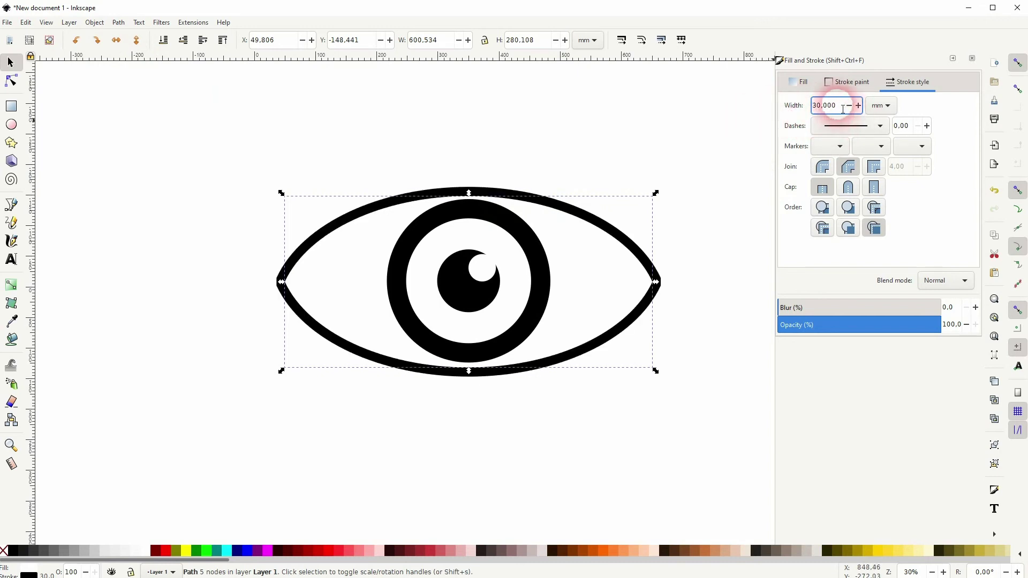
pyautogui.moveTo(843, 109); pyautogui.dragTo(787, 112)
pyautogui.write('50')
pyautogui.press('Return')
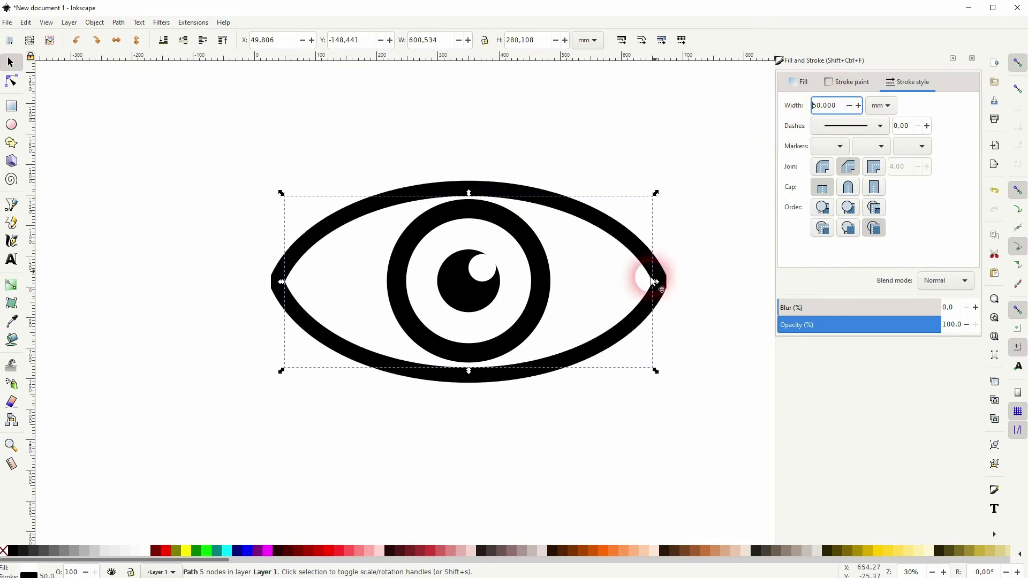
# Step: Switch the outline's stroke join to Miter with a 4.00 limit and squash the eye slightly
pyautogui.scroll(5, 674, 281)
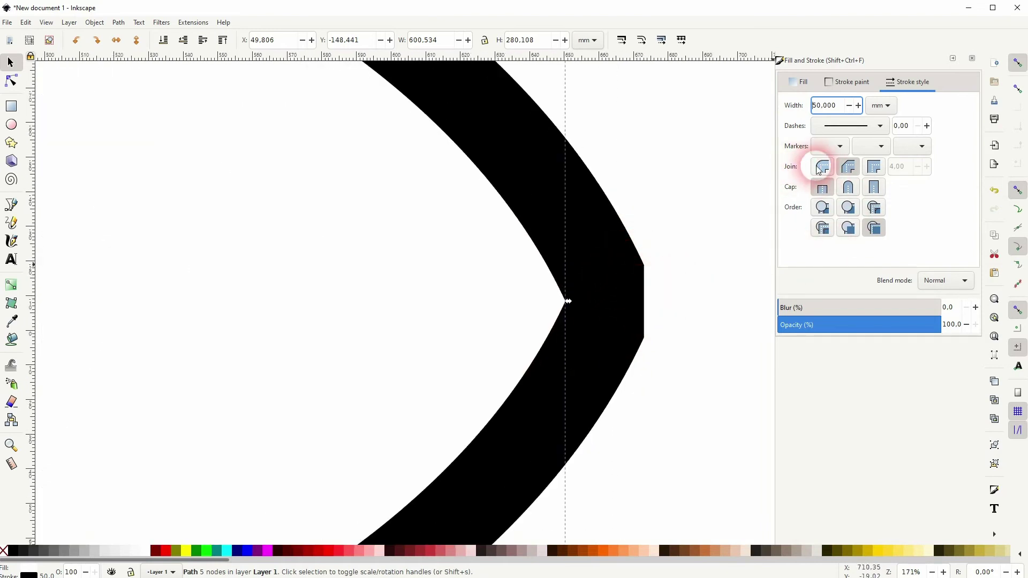
pyautogui.click(879, 167)
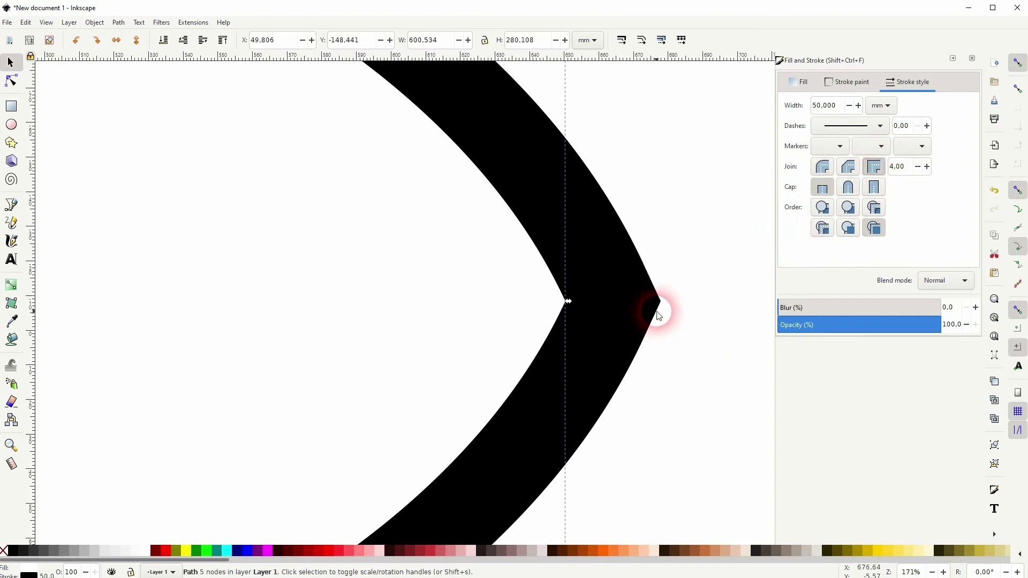
pyautogui.scroll(-5, 658, 315)
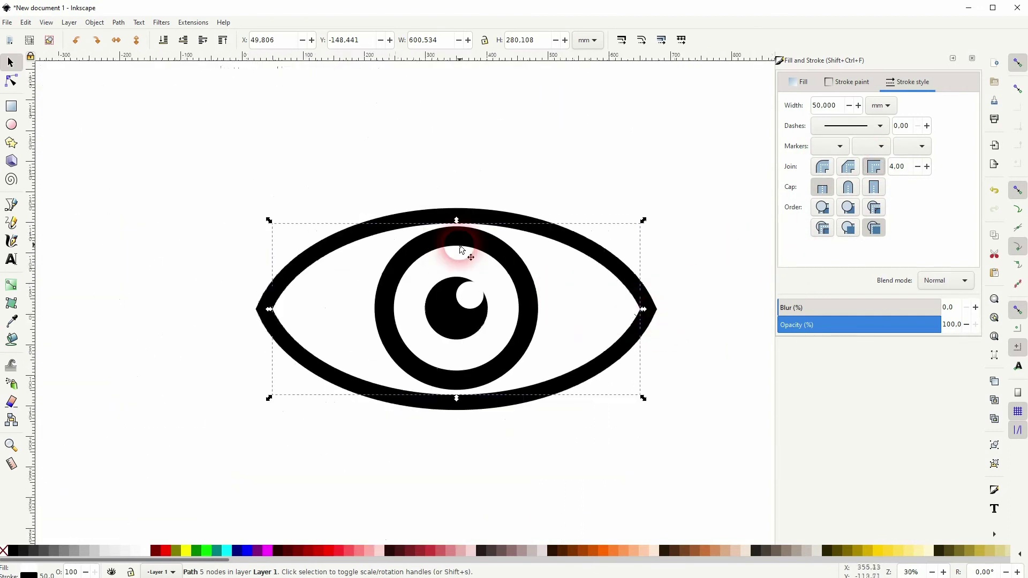
pyautogui.moveTo(457, 220)
pyautogui.mouseDown()
pyautogui.moveTo(459, 231)
pyautogui.moveTo(452, 223)
pyautogui.mouseUp()
pyautogui.hotkey('ctrl', 'a')
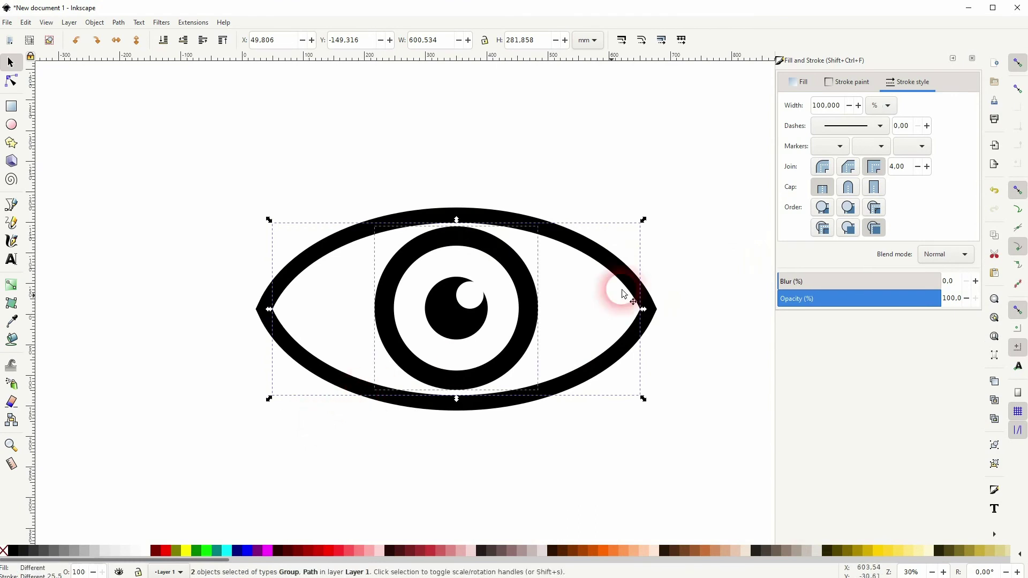
# Step: Center the circles within the almond outline using Align and Distribute
pyautogui.click(972, 58)
pyautogui.click(93, 23)
pyautogui.click(129, 360)
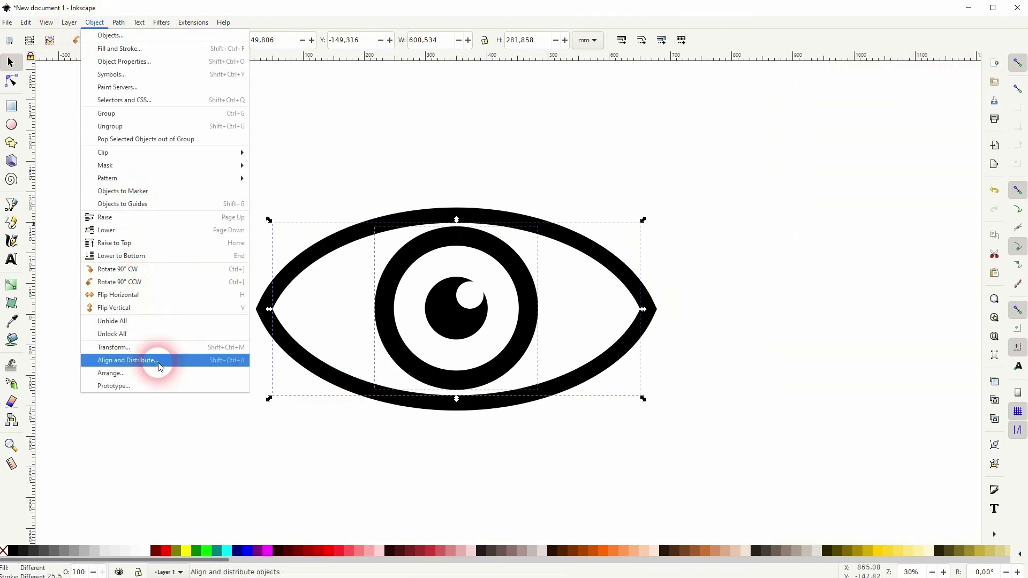
pyautogui.click(897, 135)
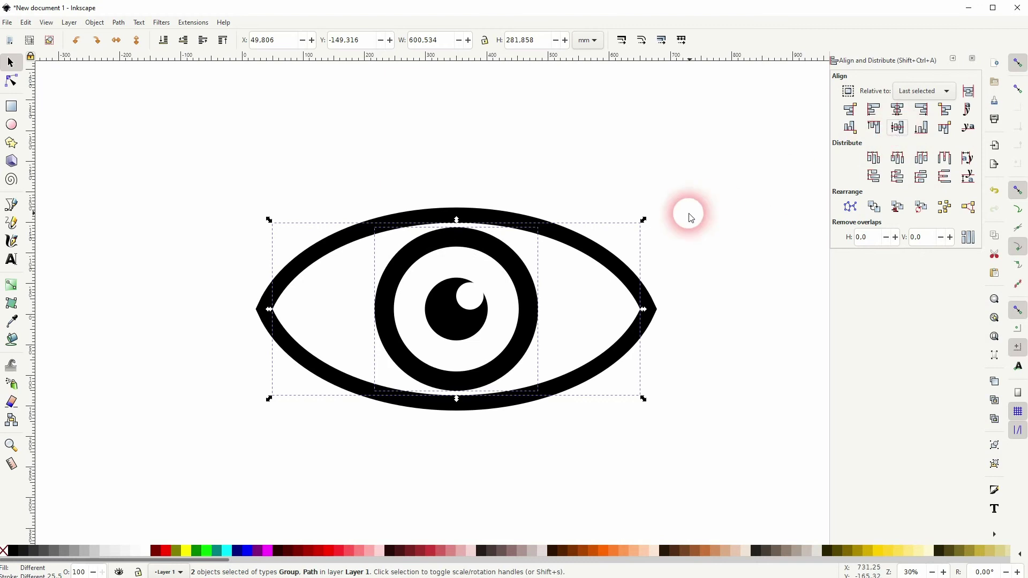
pyautogui.click(685, 214)
# Step: Flatten the almond outline vertically and narrow it to 572.544 mm wide, then select everything
pyautogui.click(458, 216)
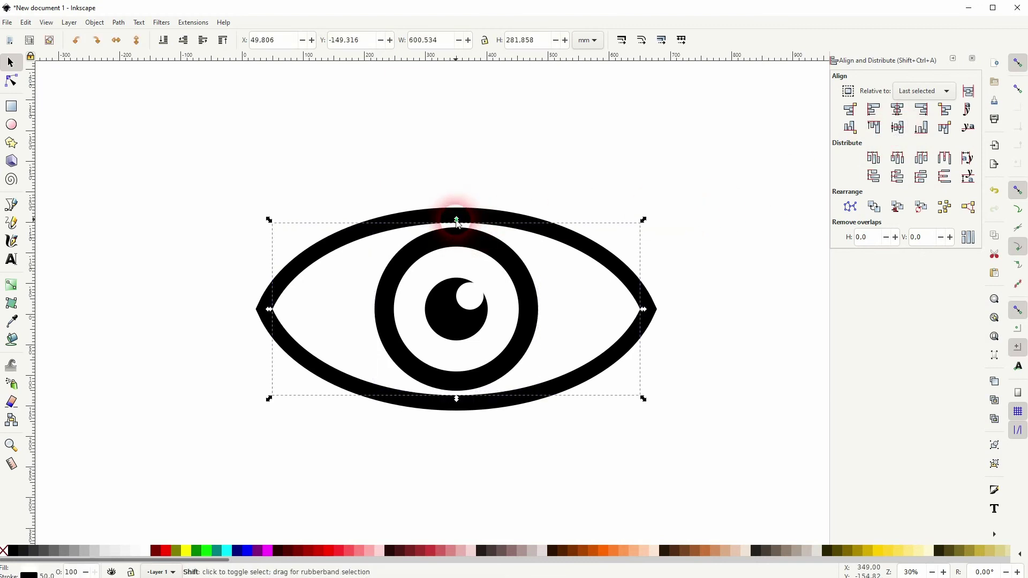
pyautogui.moveTo(458, 217); pyautogui.dragTo(457, 231)
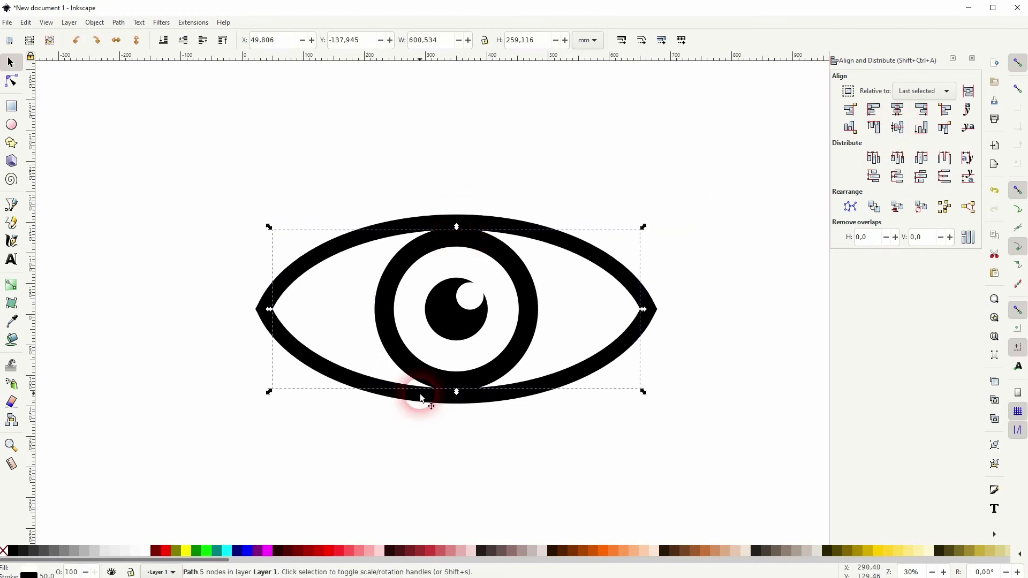
pyautogui.click(452, 452)
pyautogui.click(449, 240)
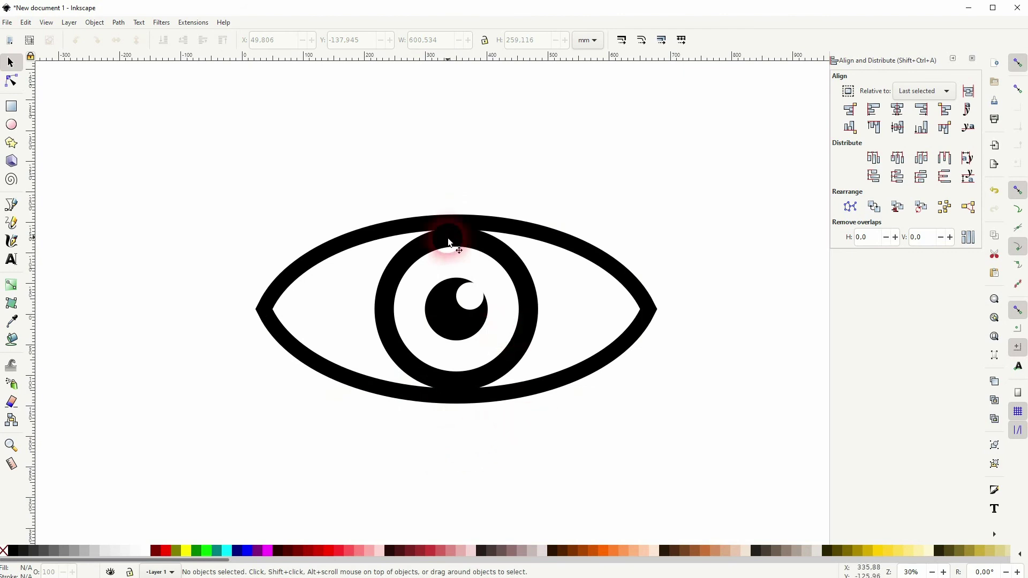
pyautogui.click(460, 221)
pyautogui.moveTo(457, 229); pyautogui.dragTo(456, 236)
pyautogui.click(514, 459)
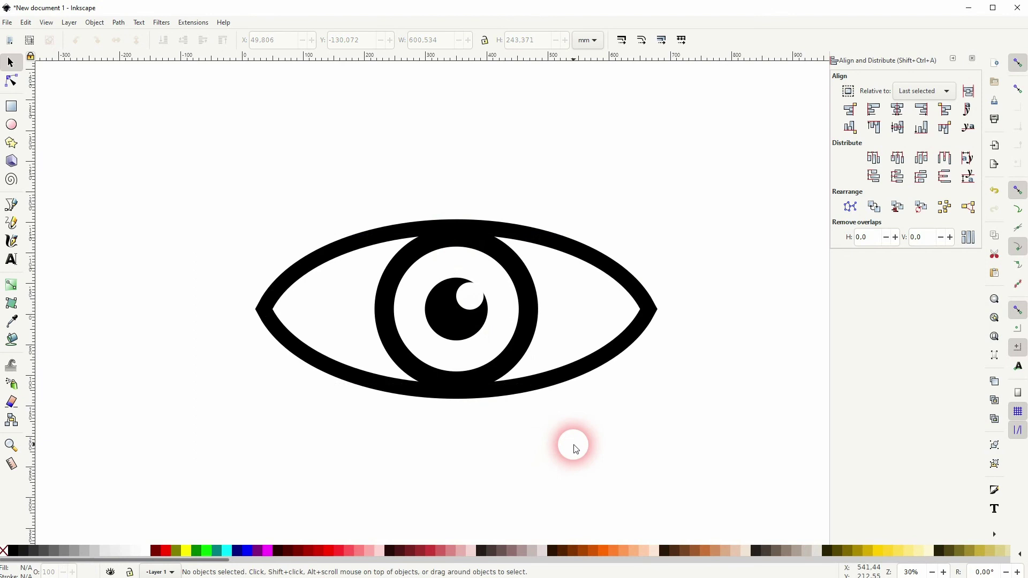
pyautogui.click(644, 317)
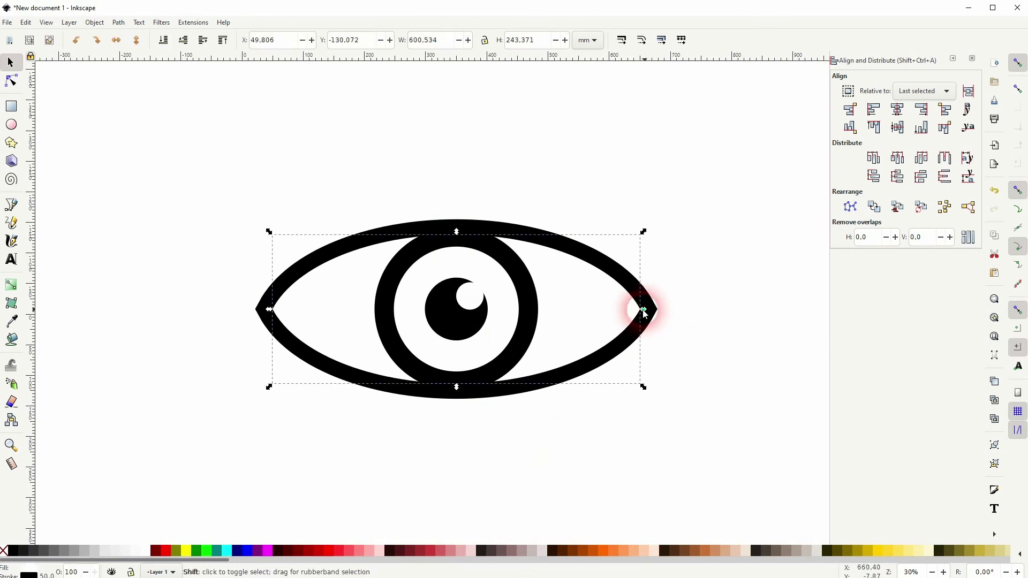
pyautogui.moveTo(647, 309); pyautogui.dragTo(640, 313)
pyautogui.click(704, 363)
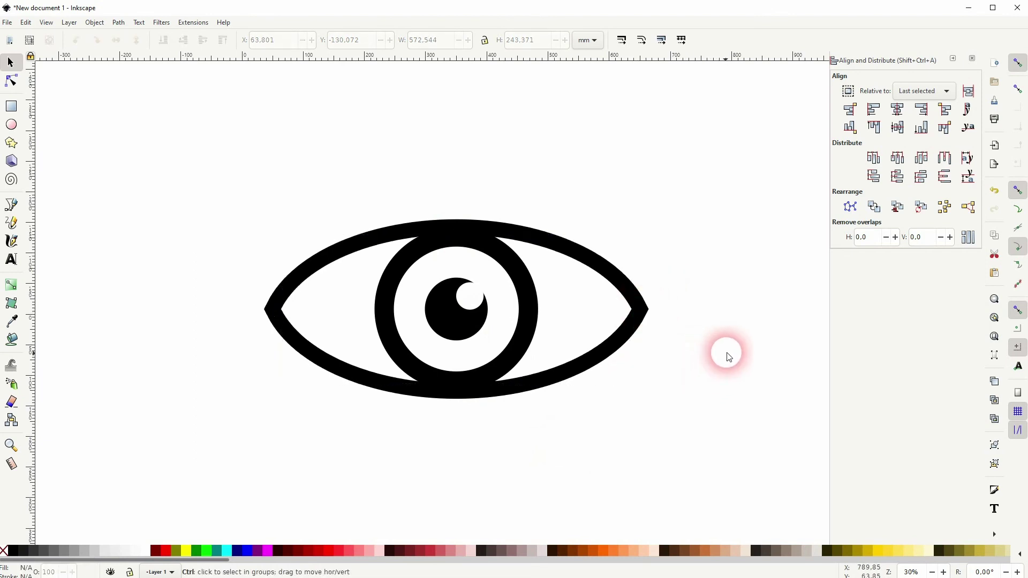
pyautogui.hotkey('ctrl', 'a')
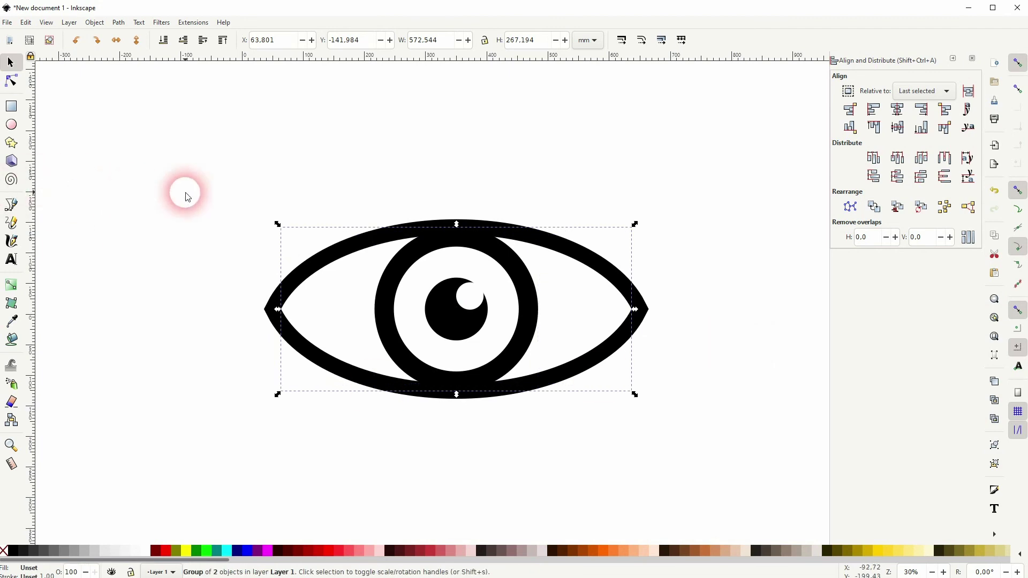
pyautogui.press('Escape')
pyautogui.click(11, 106)
pyautogui.moveTo(183, 139); pyautogui.dragTo(753, 432)
pyautogui.click(660, 551)
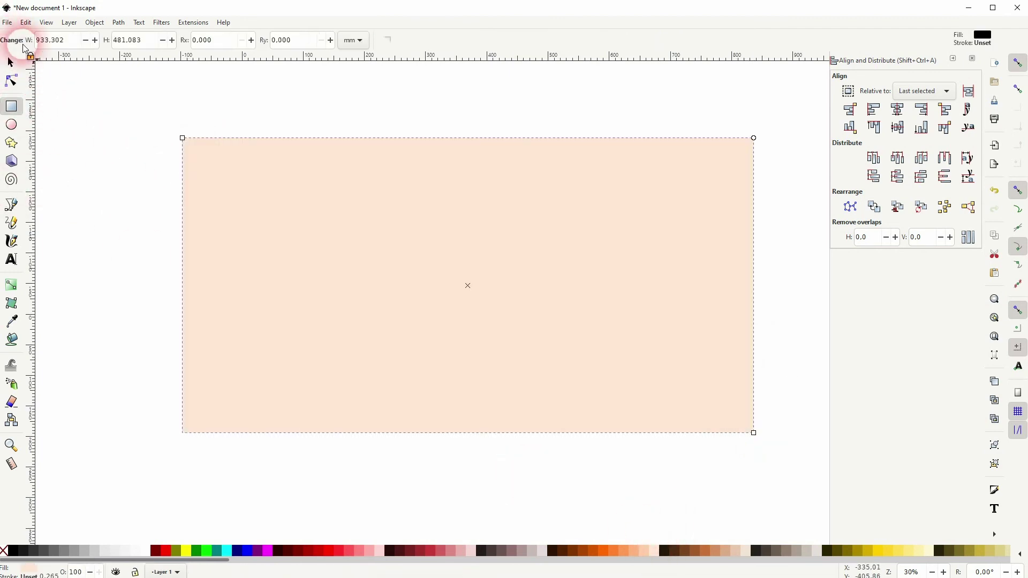
pyautogui.click(10, 62)
pyautogui.click(163, 40)
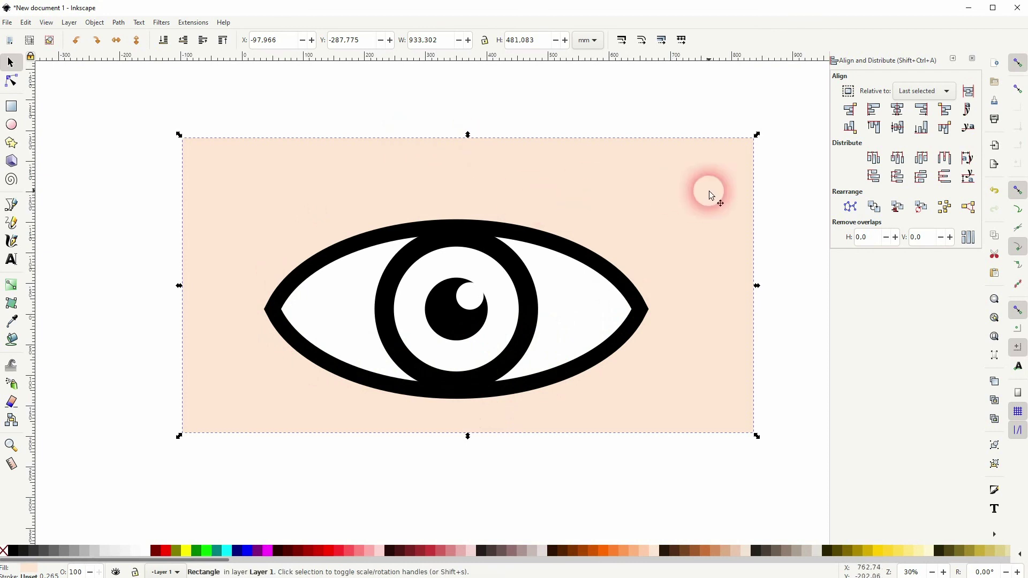
pyautogui.press('Delete')
pyautogui.click(530, 332)
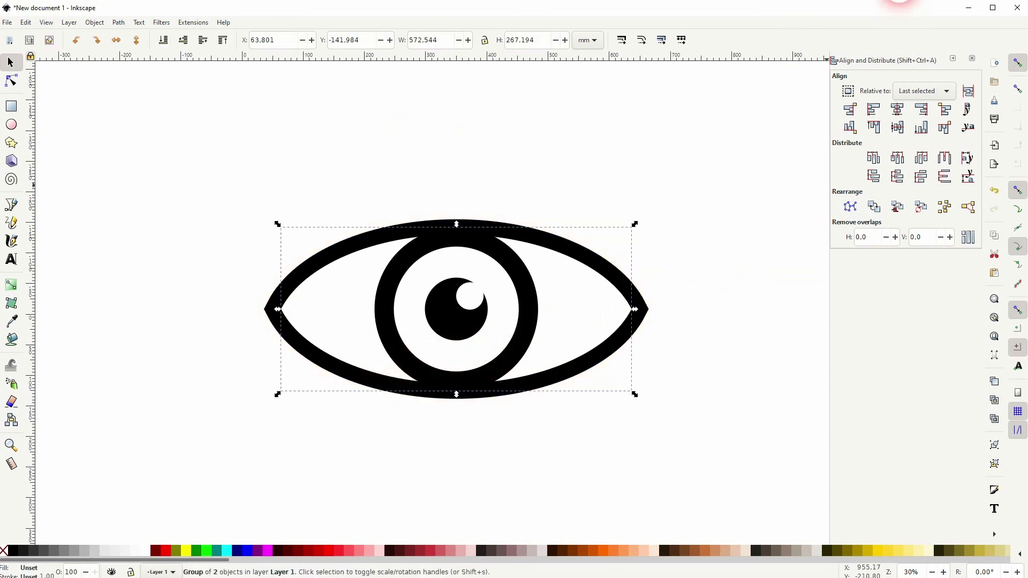